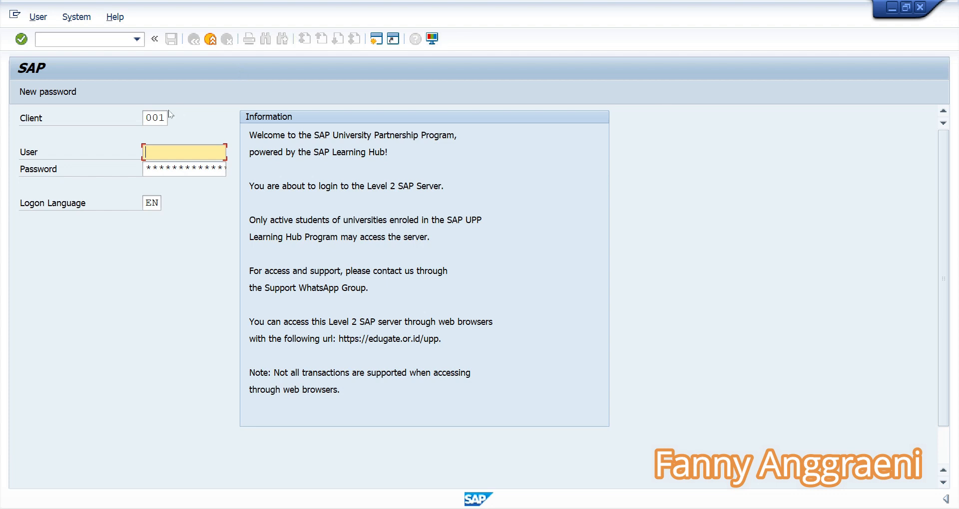
Log on to client 902 with the assigned user ID and the account password.
double_click(149, 117)
text(9)
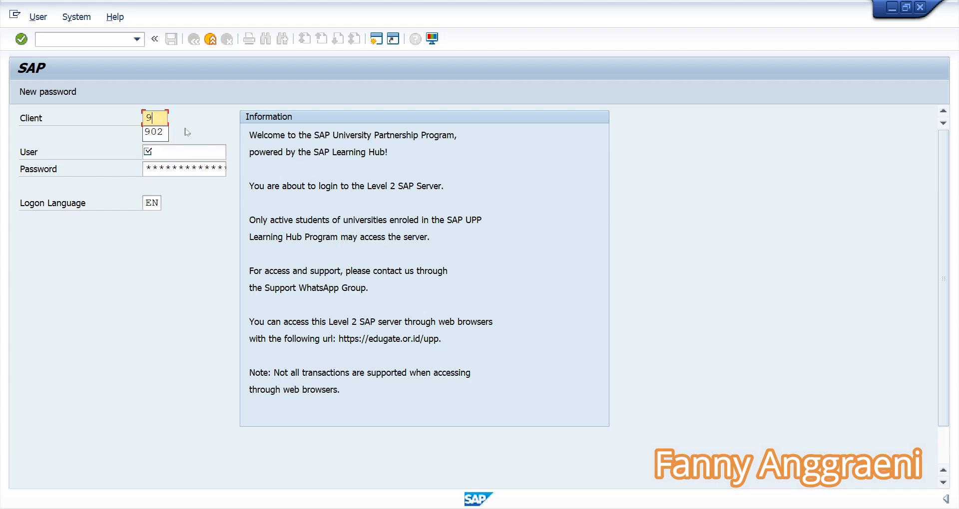
text(02)
key(Tab)
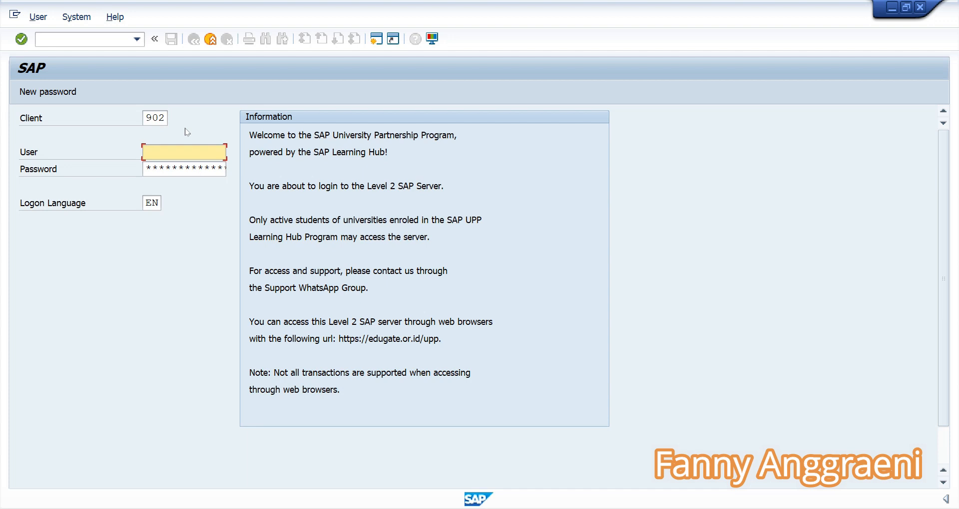
text(3)
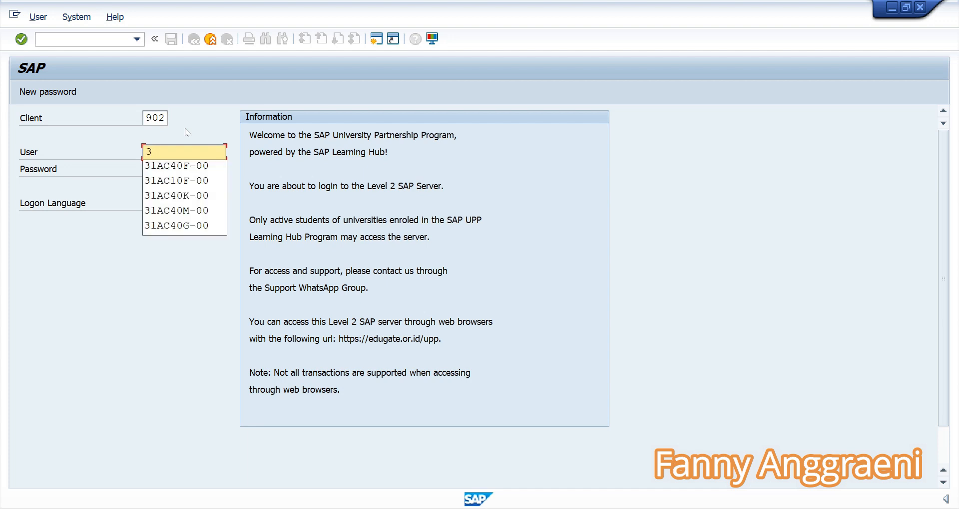
click(176, 181)
click(145, 167)
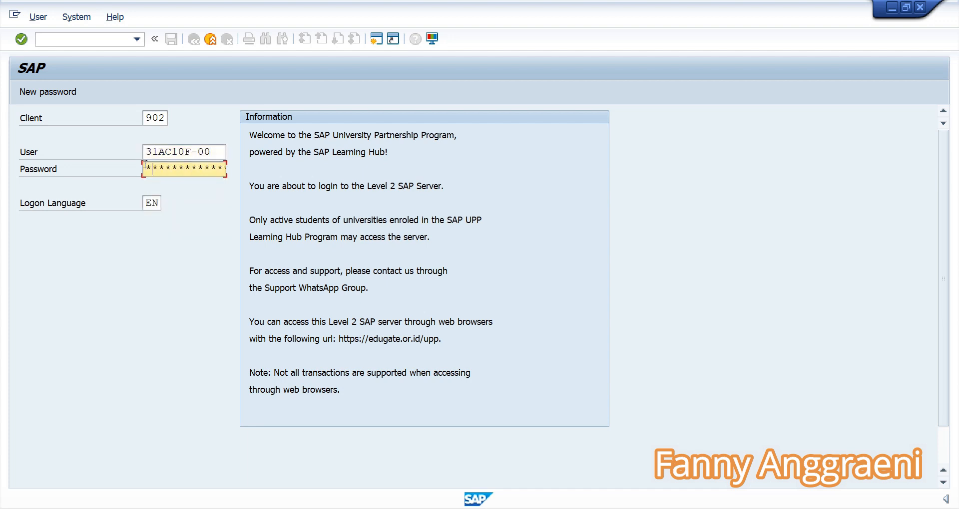
key(Return)
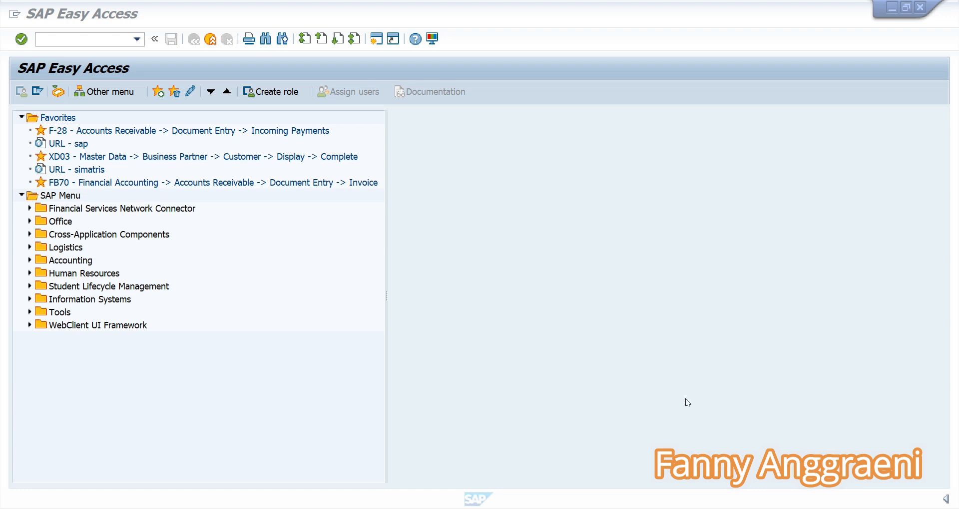
Open the FB60 - Invoice transaction under Accounting, Financial Accounting, Accounts Payable, Document Entry.
click(29, 259)
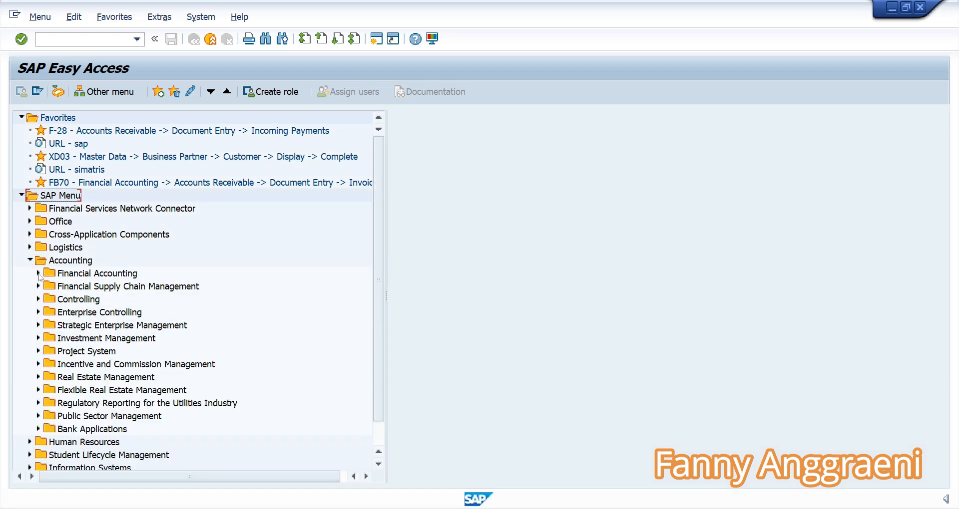
click(37, 273)
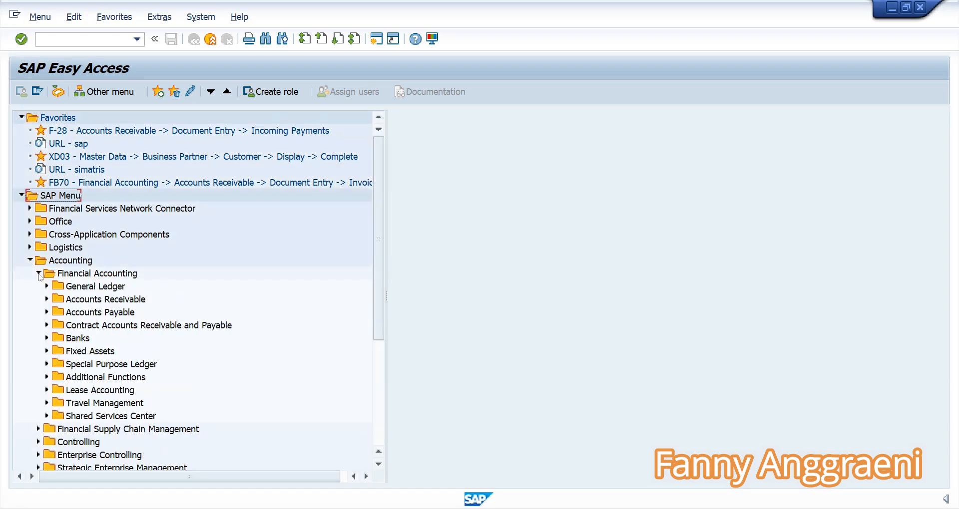
click(46, 312)
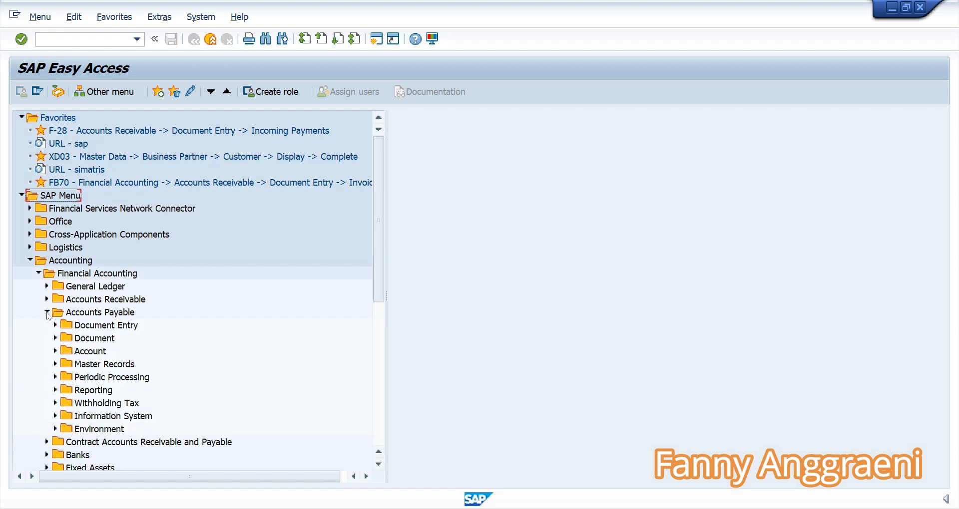
click(55, 326)
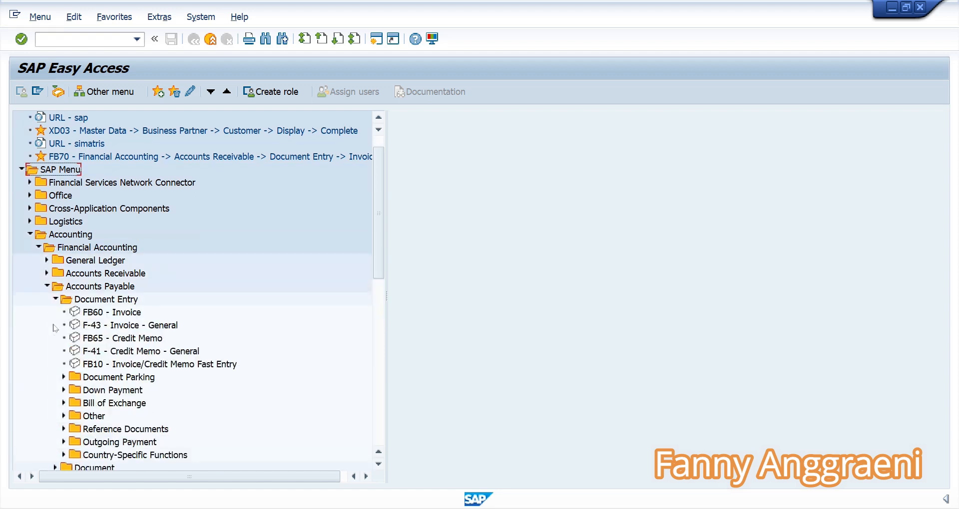
click(108, 314)
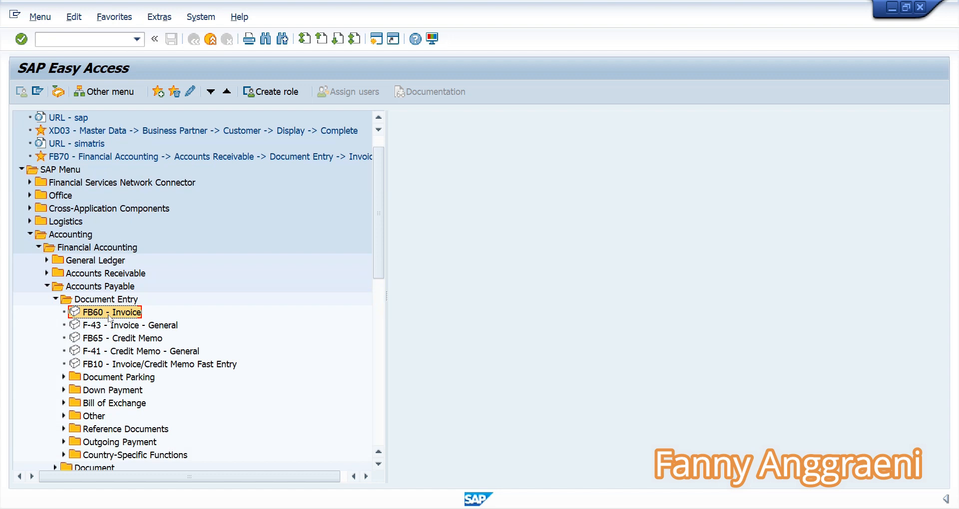
double_click(109, 316)
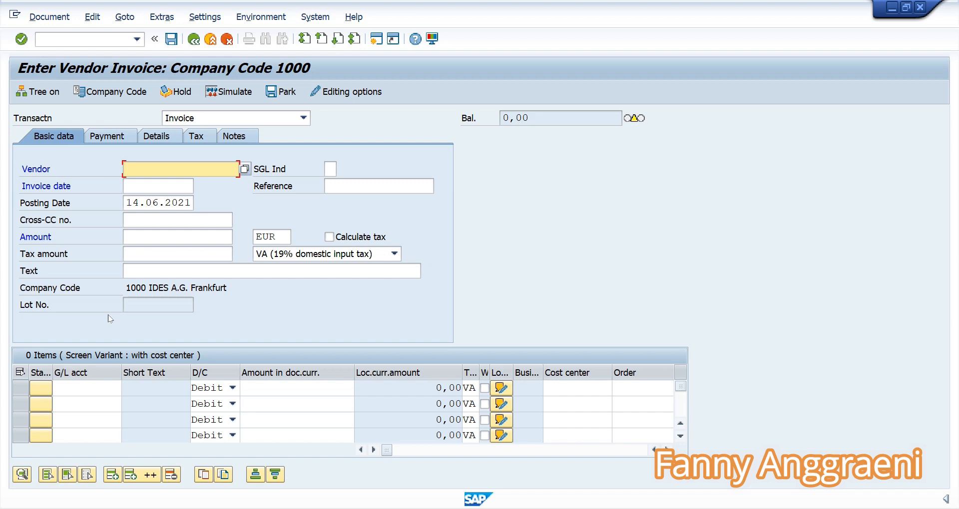
Enter vendor 1921 in the invoice header and set both the invoice date and posting date to 01.01.2021.
text(1921)
click(176, 189)
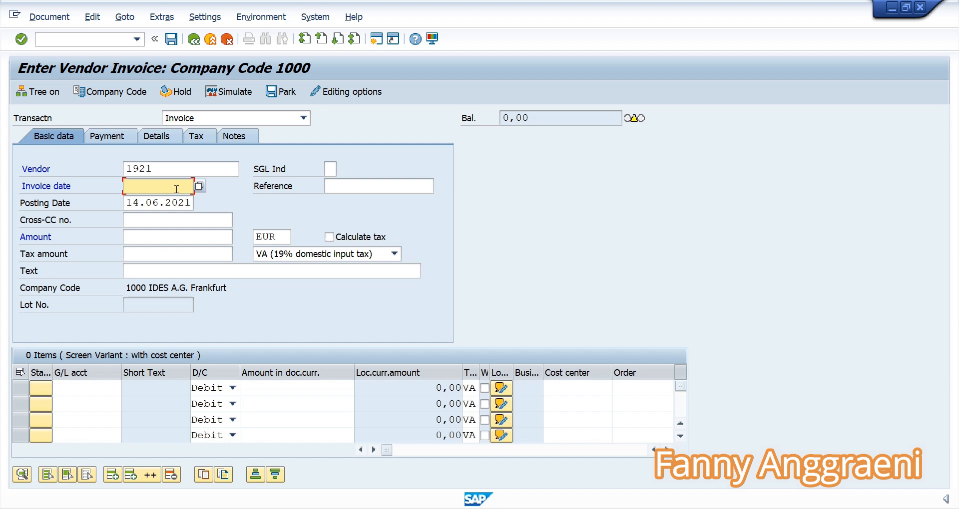
text(01.01.2021)
click(128, 202)
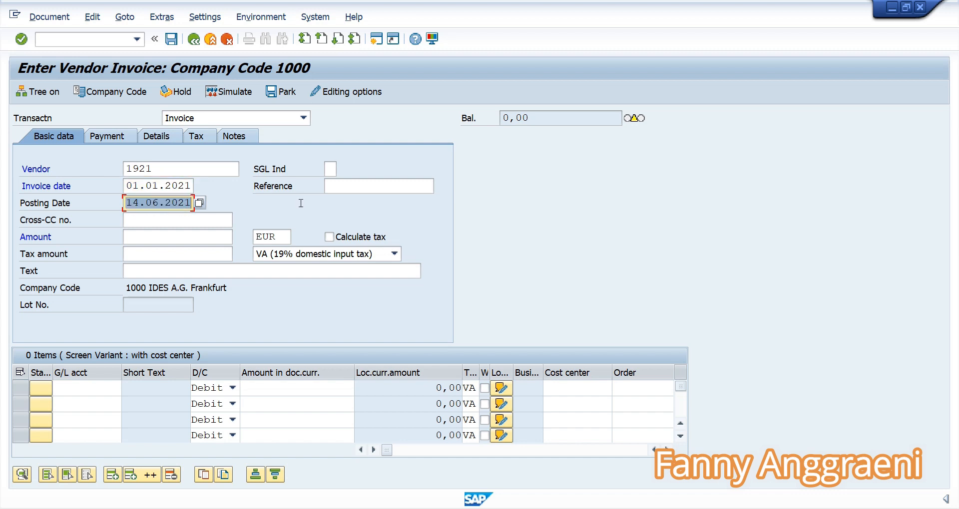
text(01.01.2021)
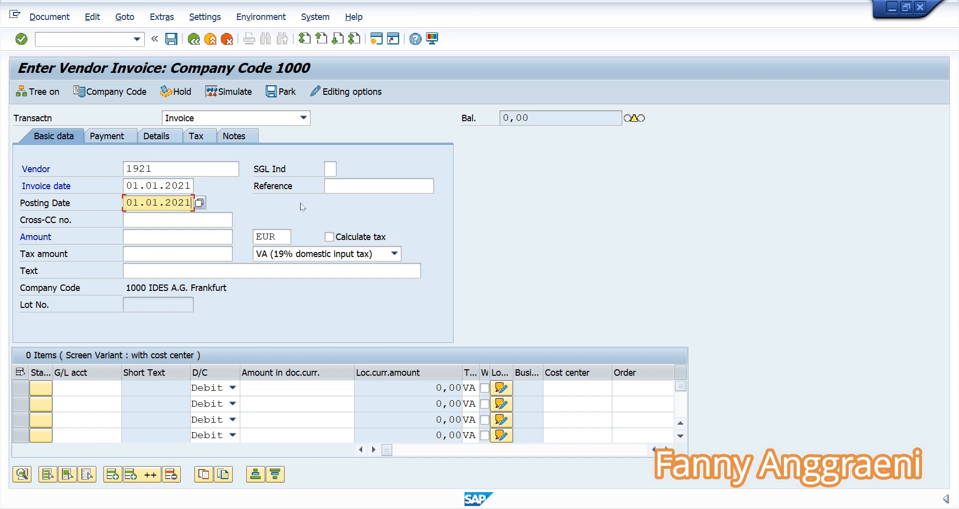
Set the invoice amount to 6000 EUR with tax code 0I (Input tax 0%) and validate the header data.
click(188, 233)
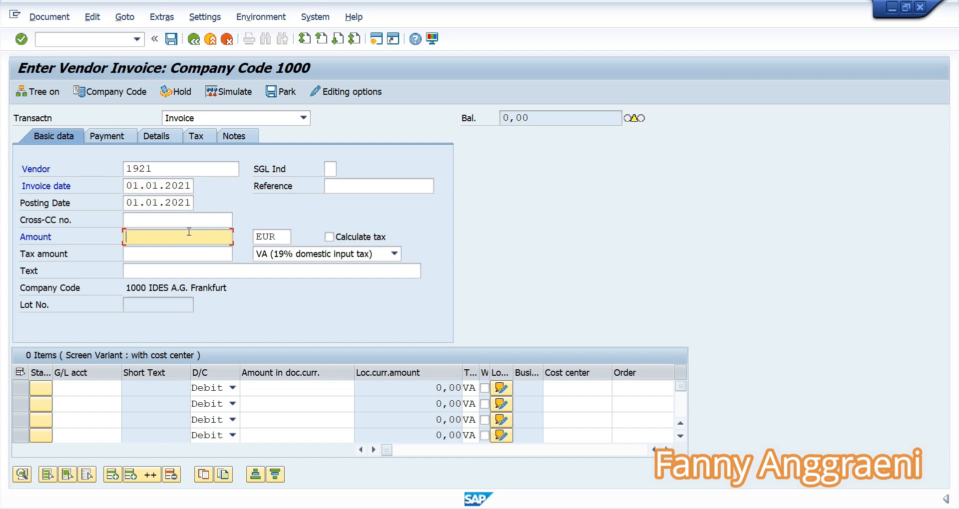
text(6000)
click(270, 256)
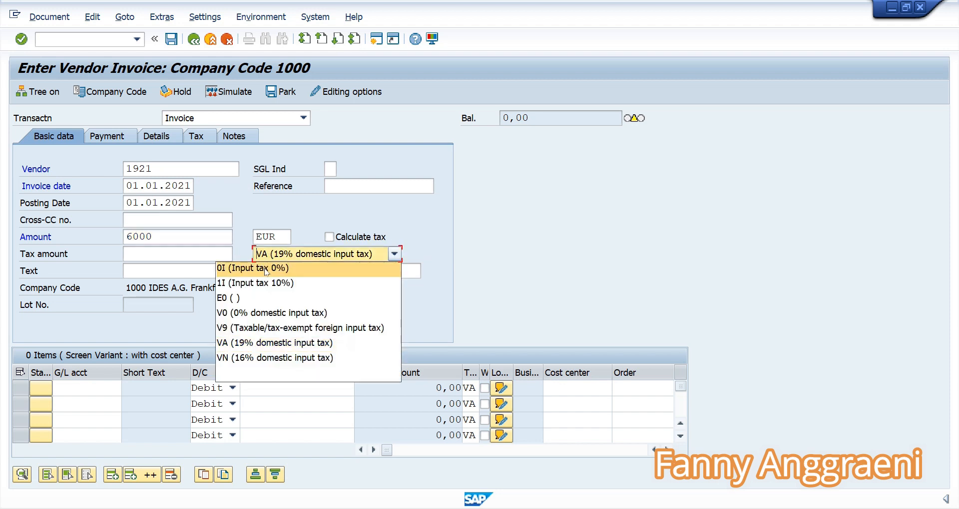
click(266, 269)
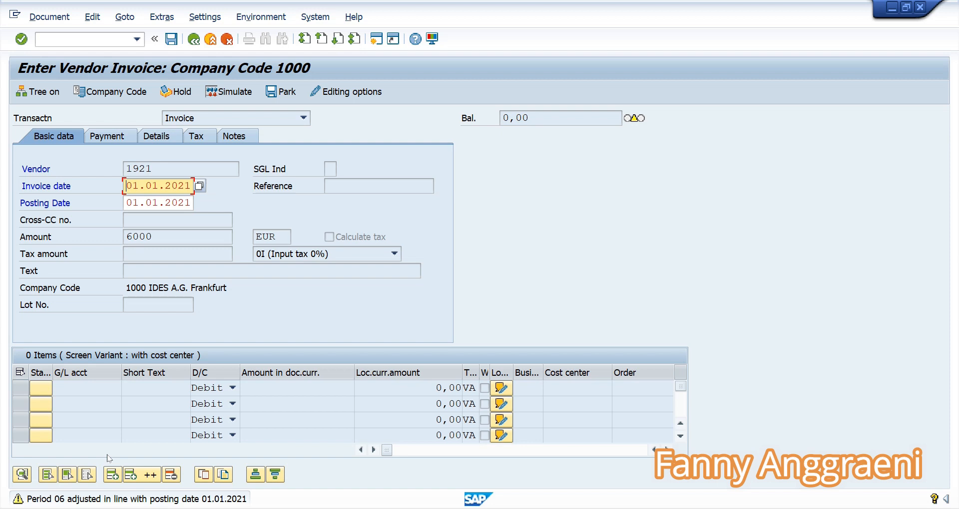
key(Return)
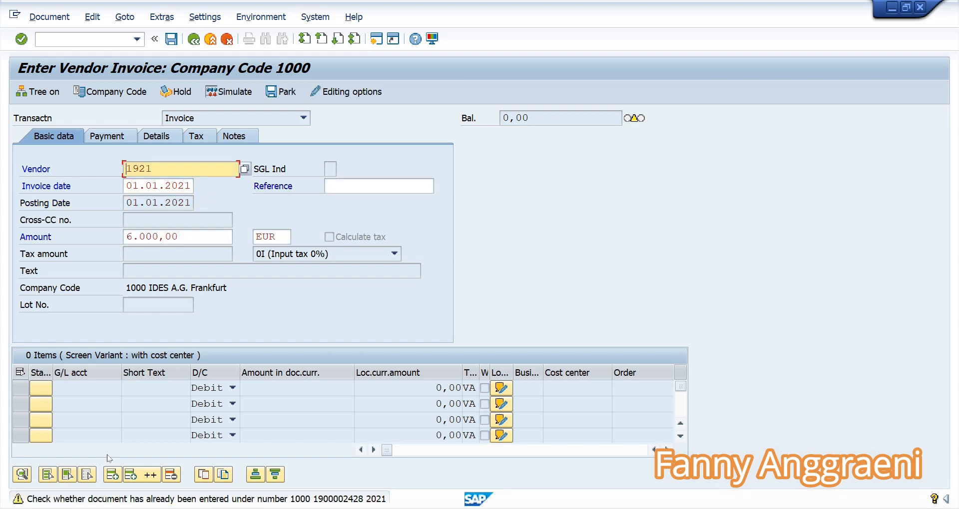
key(Return)
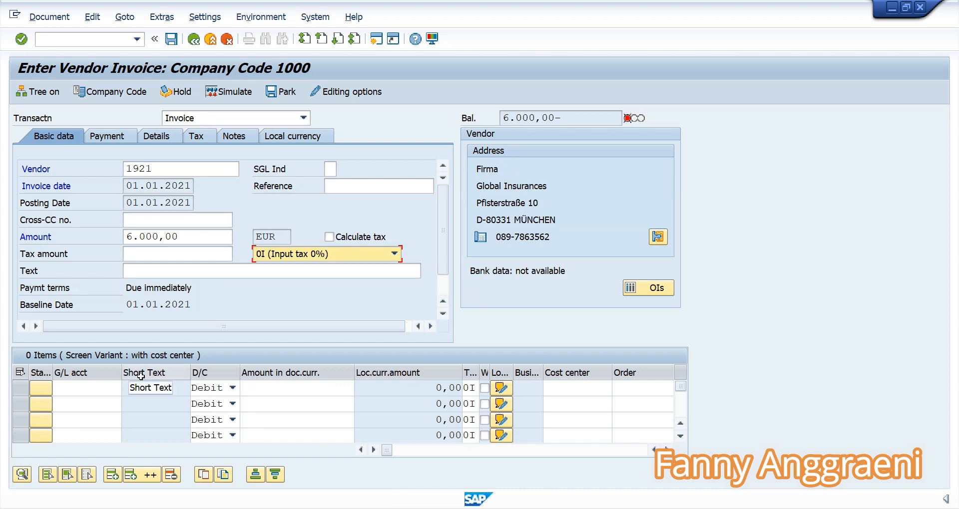
Enter the invoice reference 100F00 and the header text "Insurance Premium BF00".
click(382, 181)
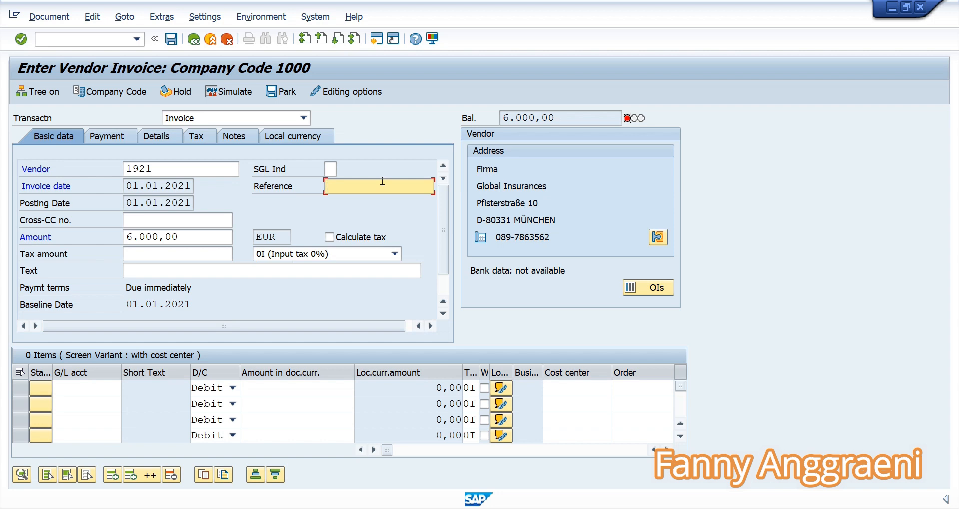
text(100F00)
click(165, 271)
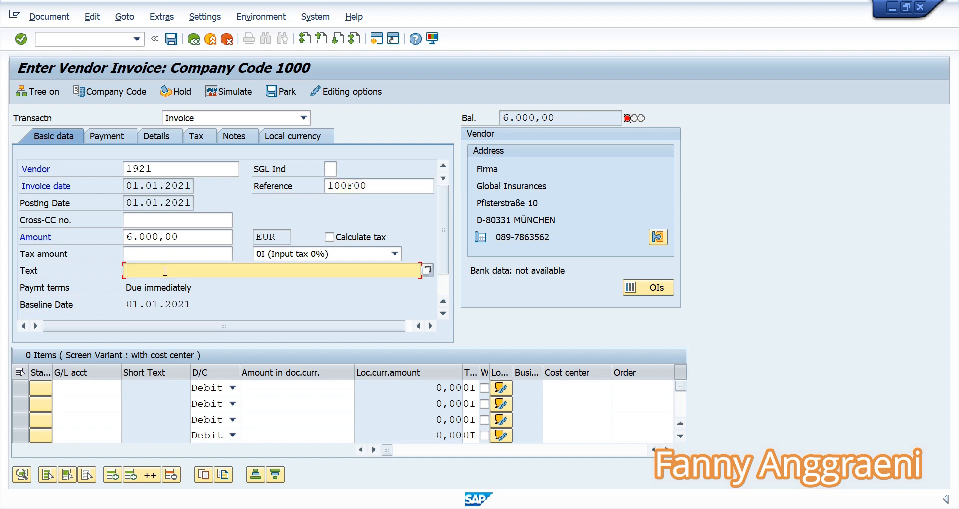
text(Insurance Premium BF00)
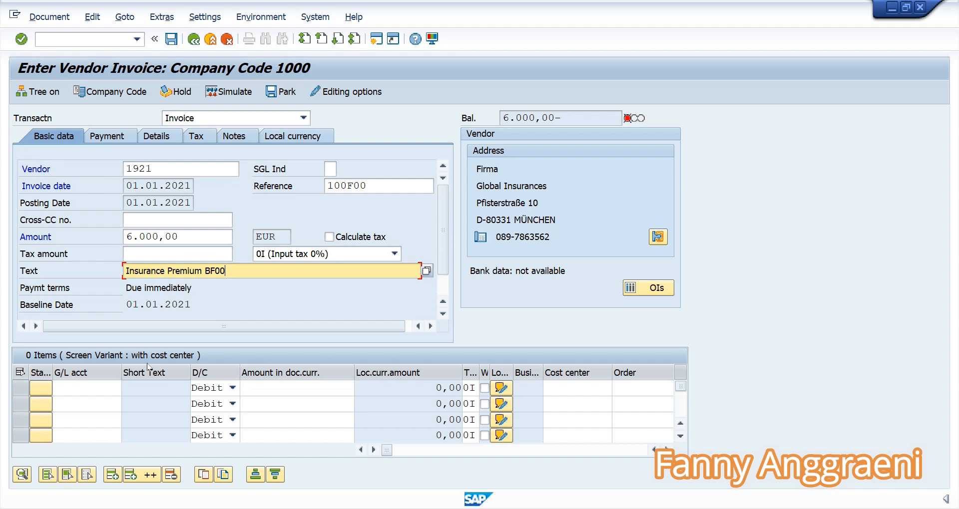
Check the Z_WITH COST CENTER entry among the screen variants for items.
click(38, 92)
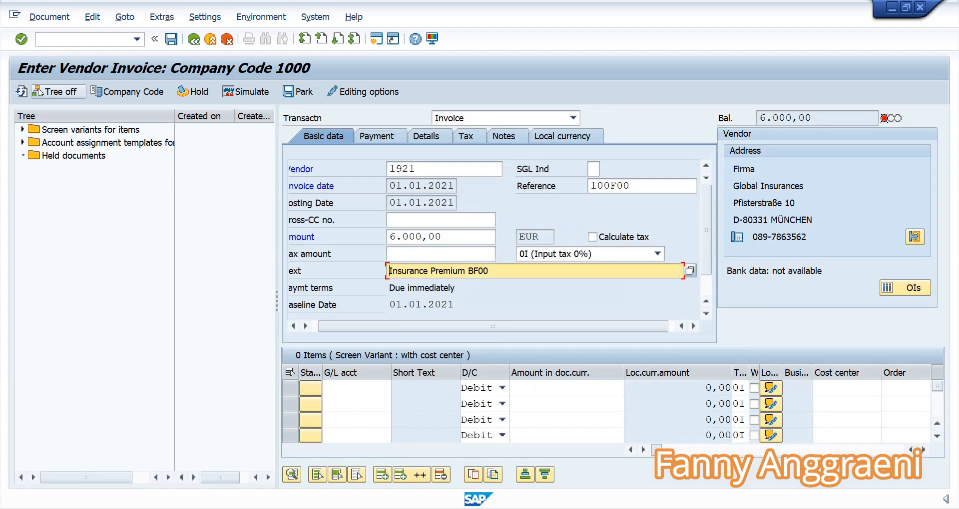
click(22, 129)
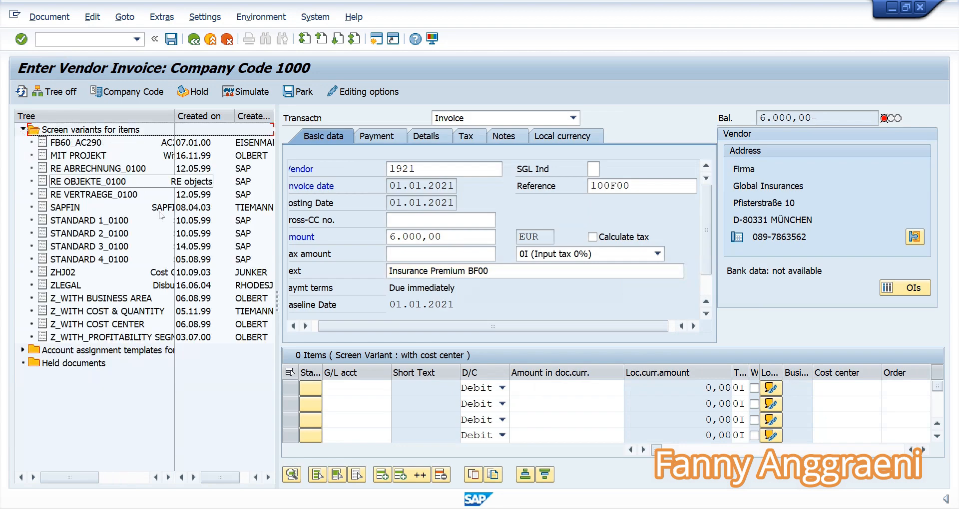
click(116, 326)
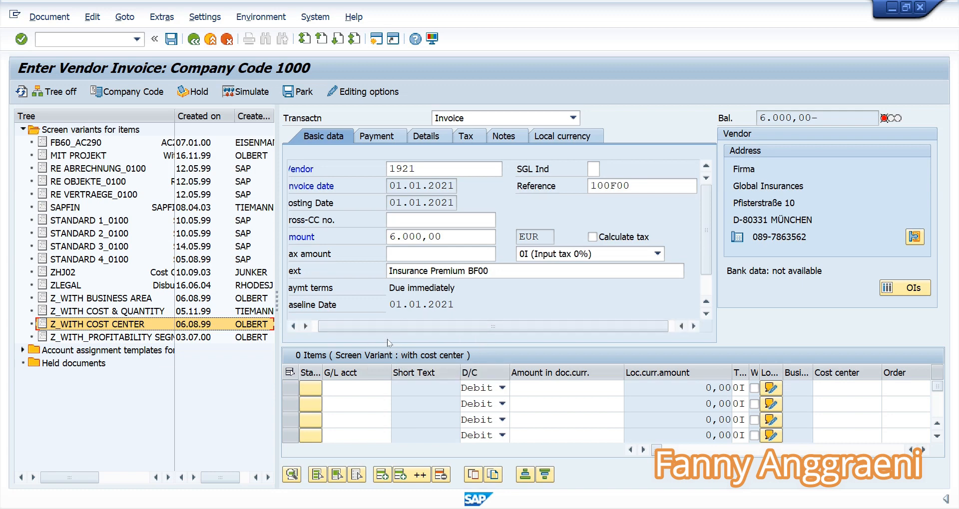
click(47, 90)
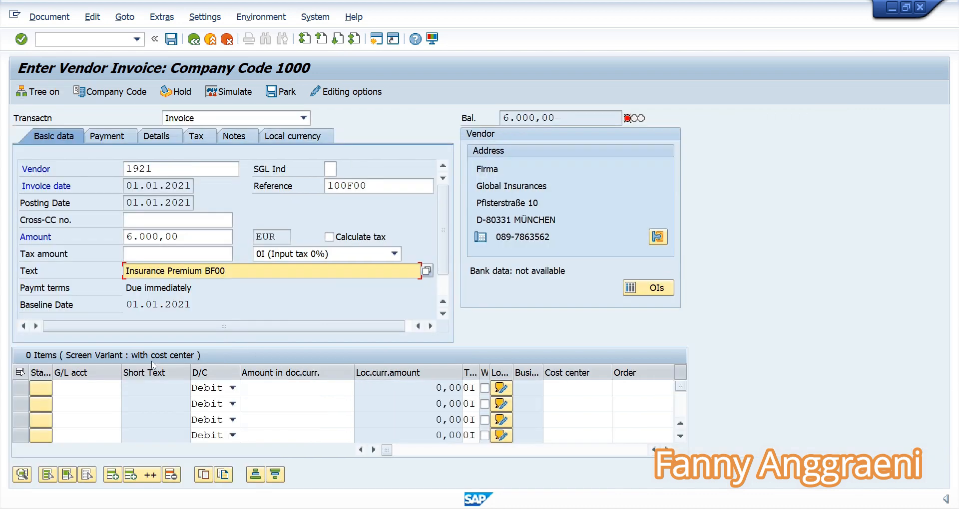
Fill the first line item with G/L account 466000, a debit amount of 6000 and cost center CC-F00.
click(75, 390)
text(466)
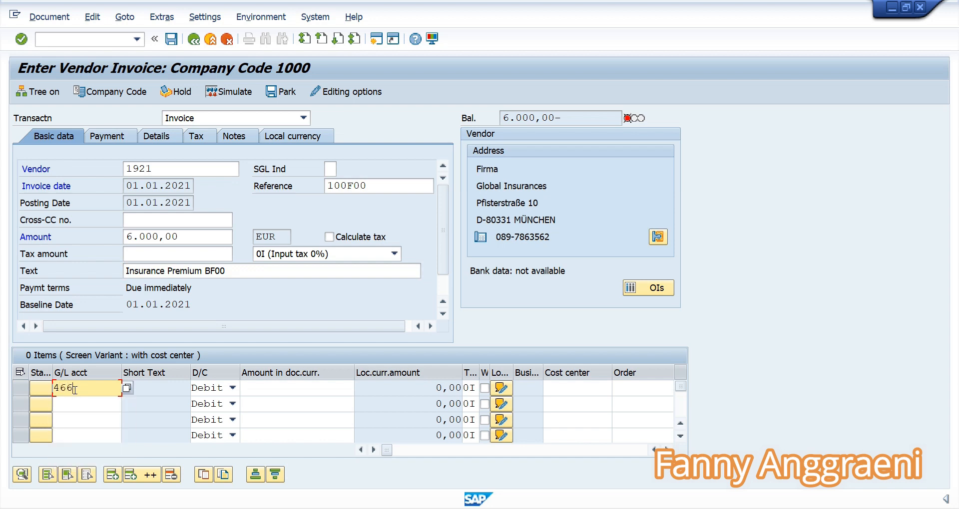
text(000)
click(281, 394)
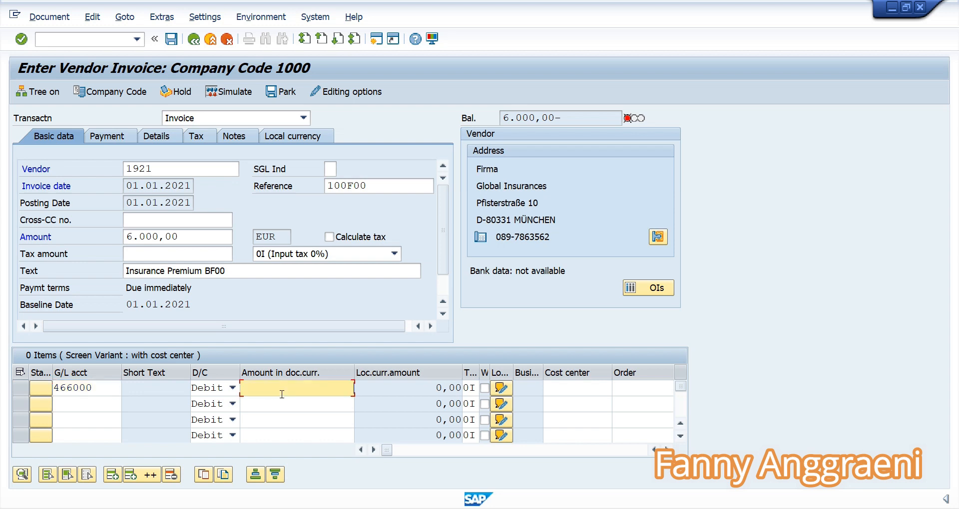
text(6000)
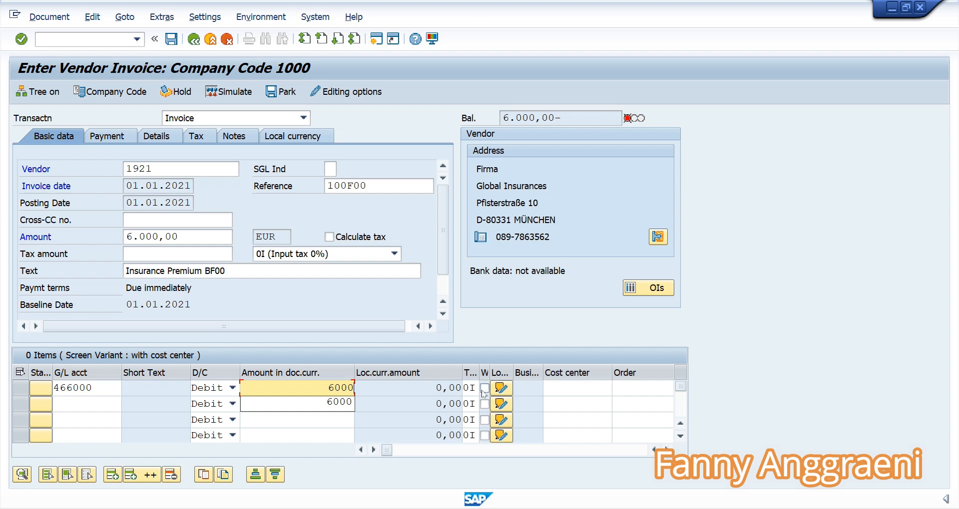
click(558, 390)
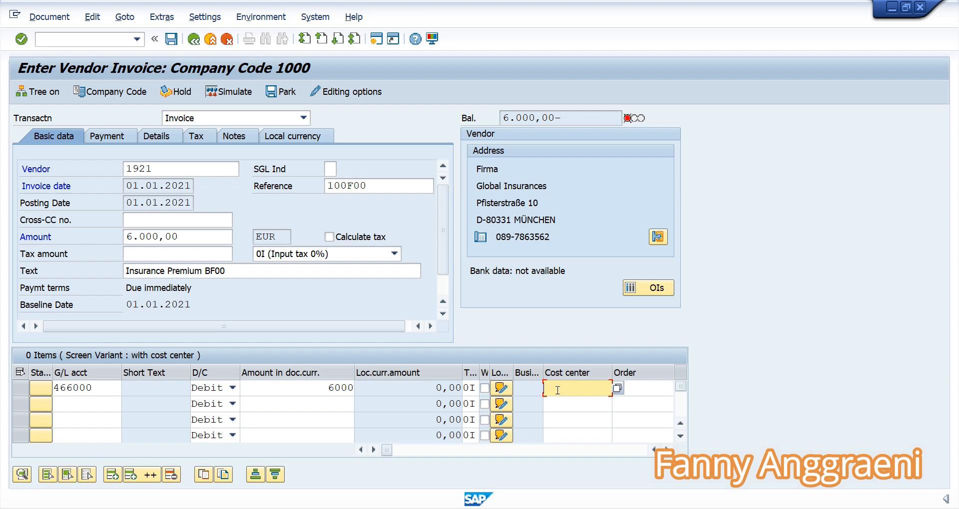
text(CC)
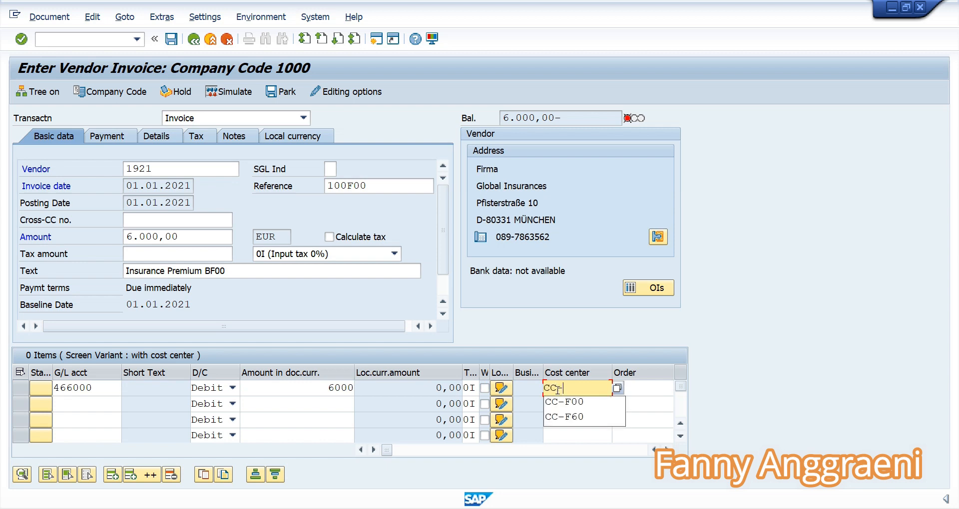
text(-)
click(568, 402)
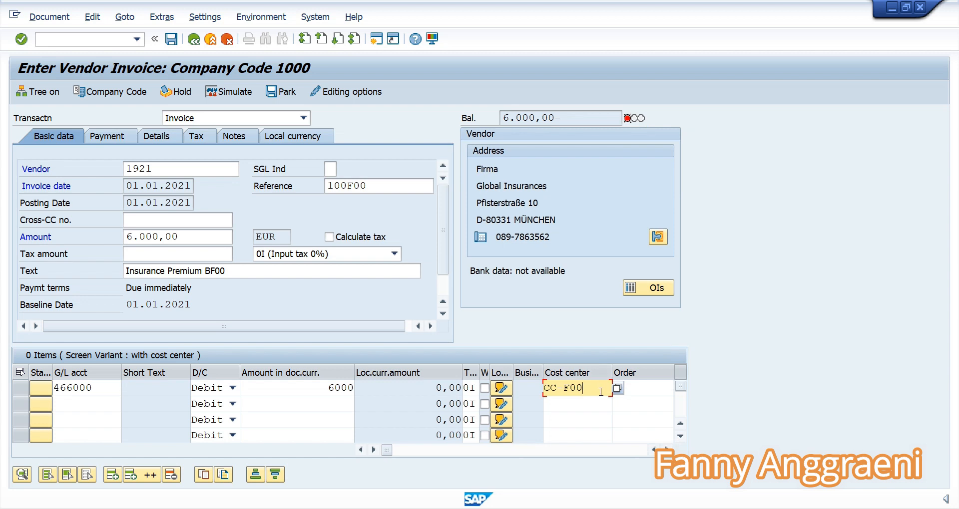
Validate the line item and simulate the vendor invoice posting.
key(Return)
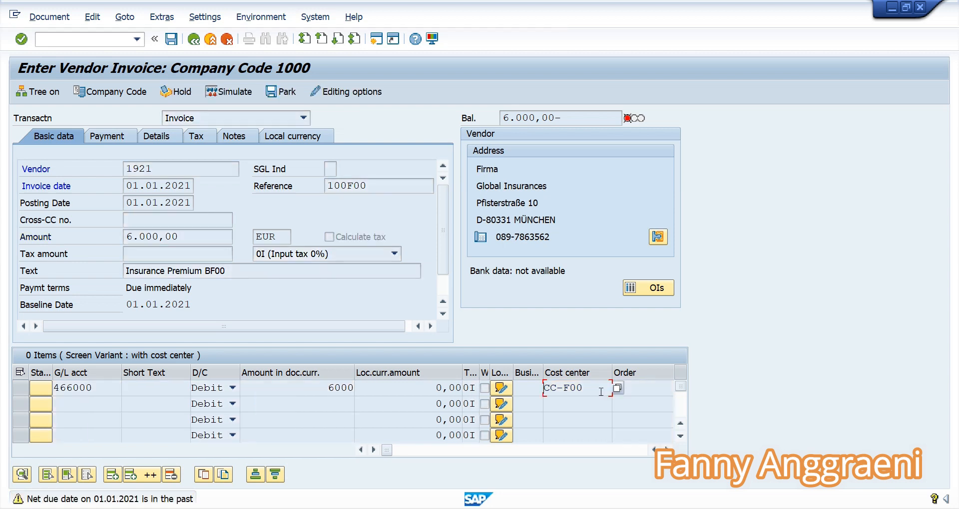
key(Return)
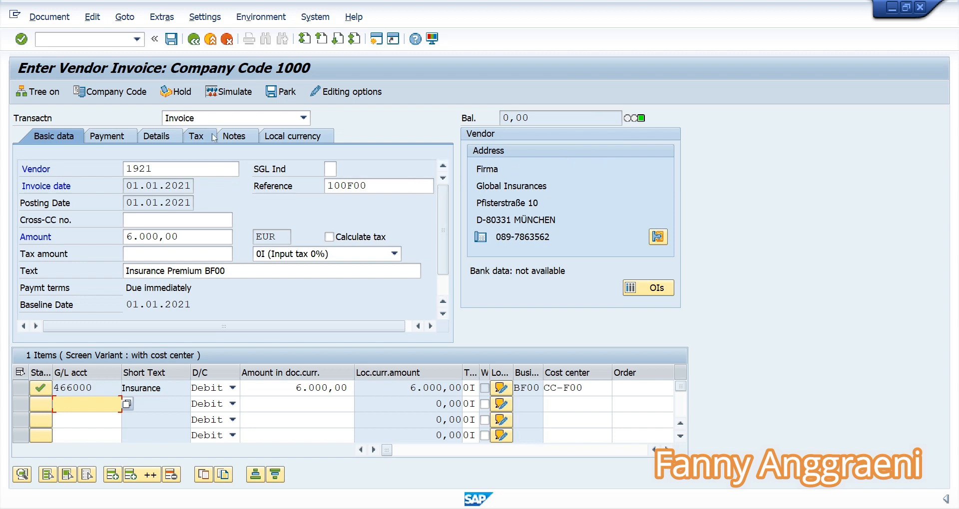
click(220, 92)
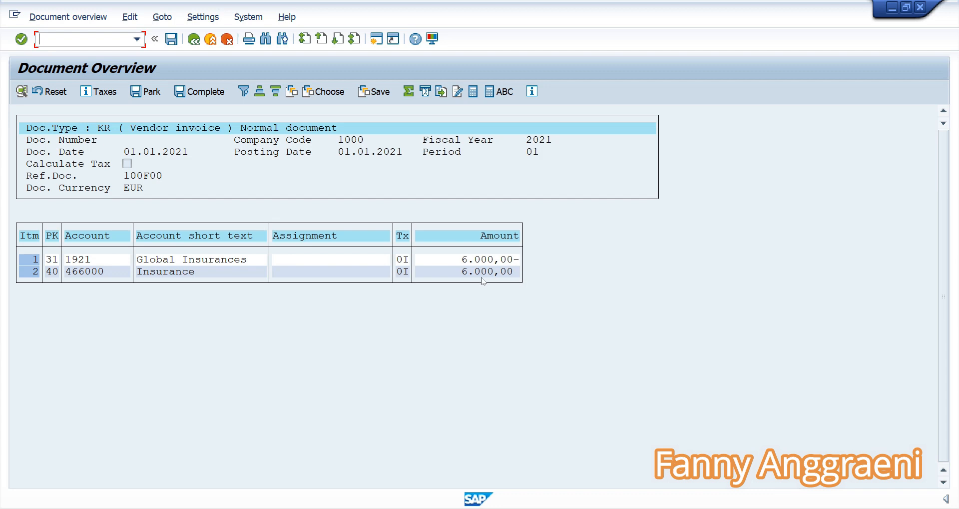
Post the simulated vendor invoice and note its document number as Ex 22 Task 1 in the sticky note.
click(248, 246)
click(172, 39)
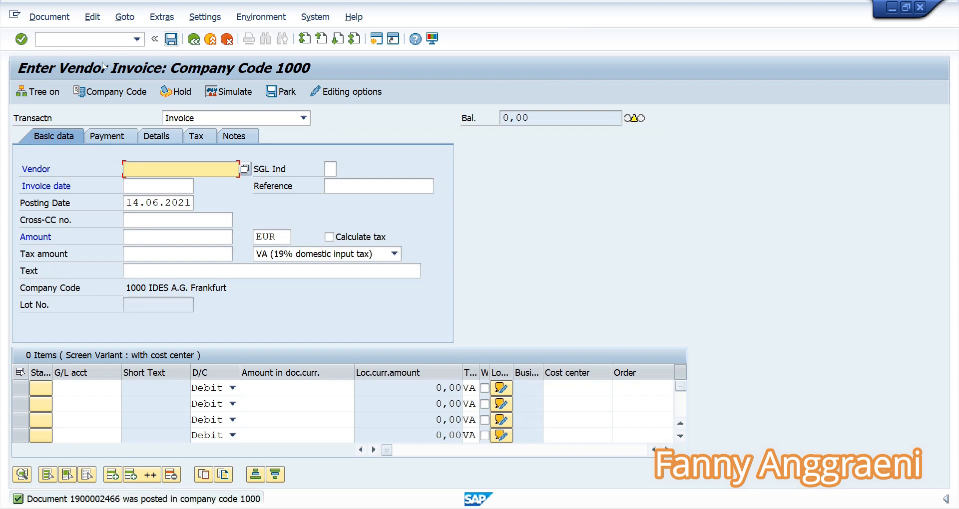
click(96, 501)
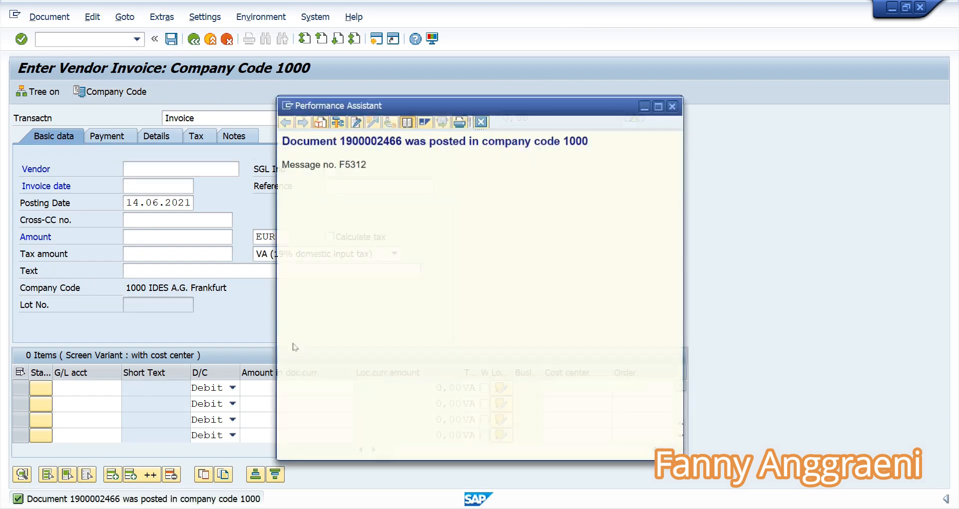
drag(341, 141, 402, 140)
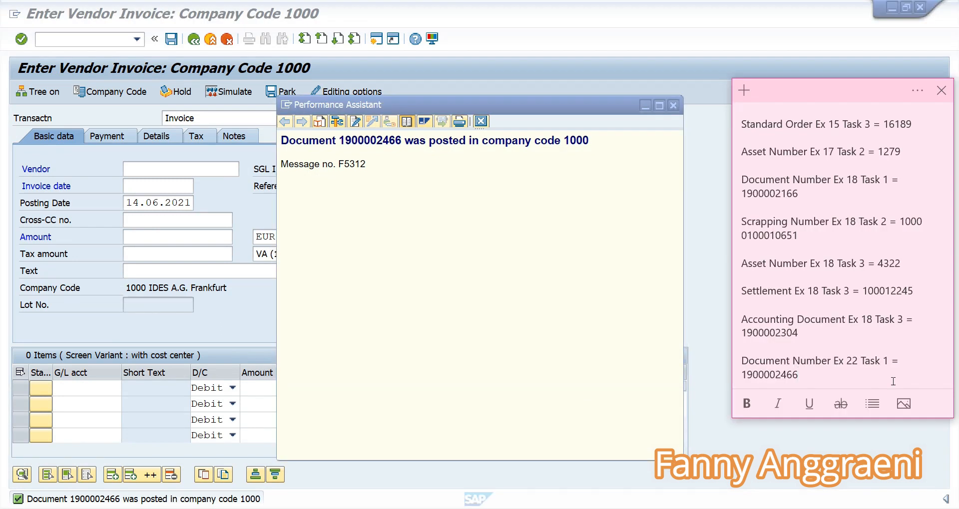
click(711, 314)
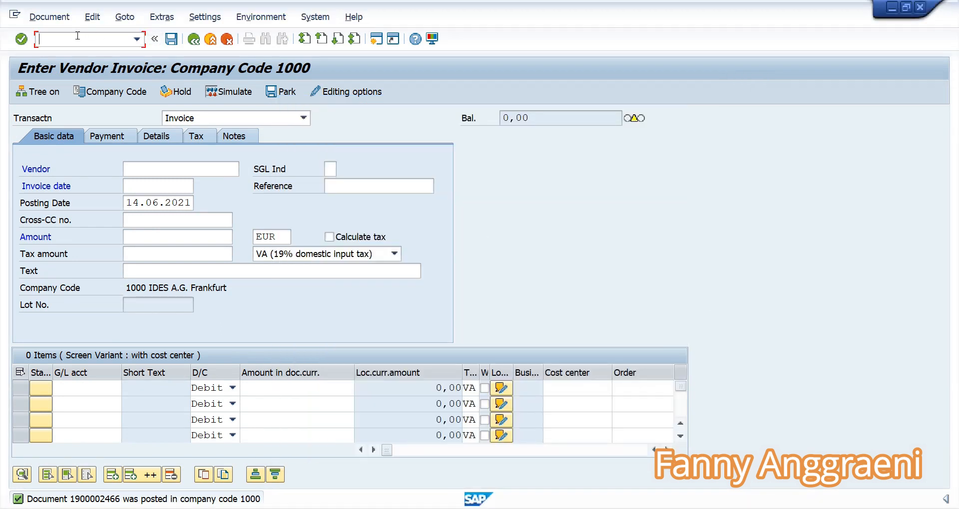
Leave invoice entry and open ACACTREE01 - Create Accrual Objects from the General Ledger's Periodic Processing, Manual Accruals area.
text(/n)
key(Return)
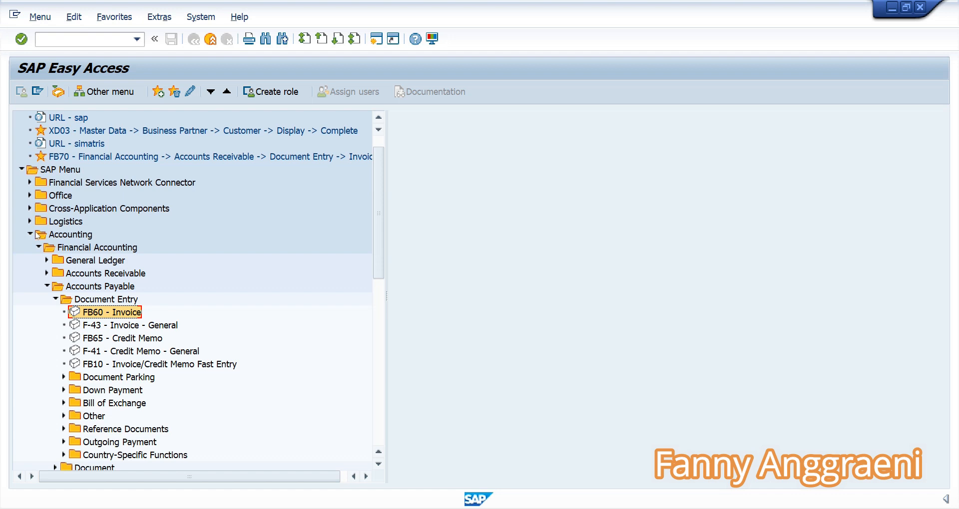
click(46, 286)
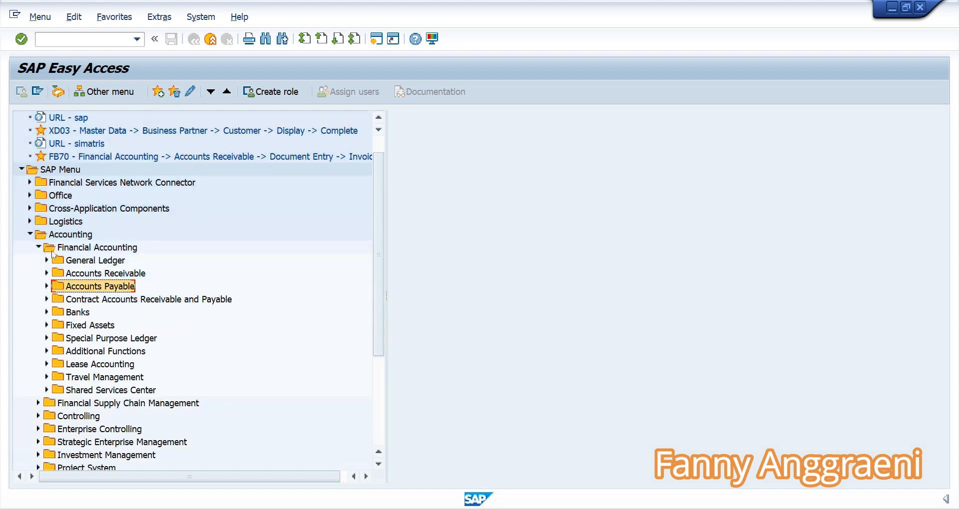
click(47, 260)
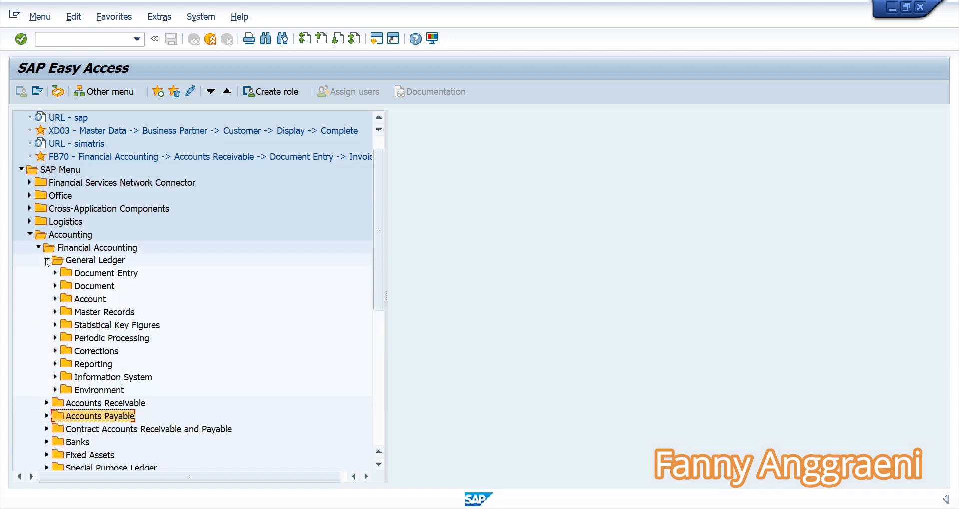
click(54, 338)
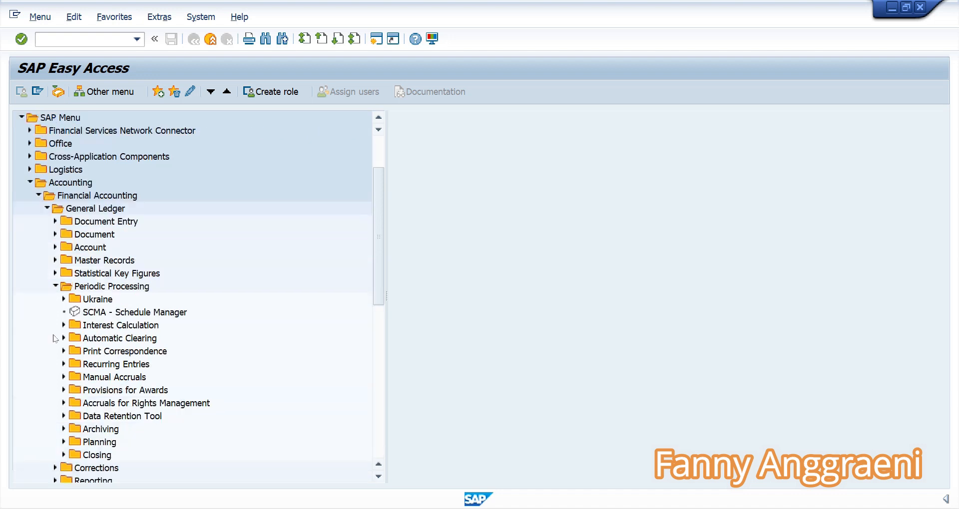
click(64, 377)
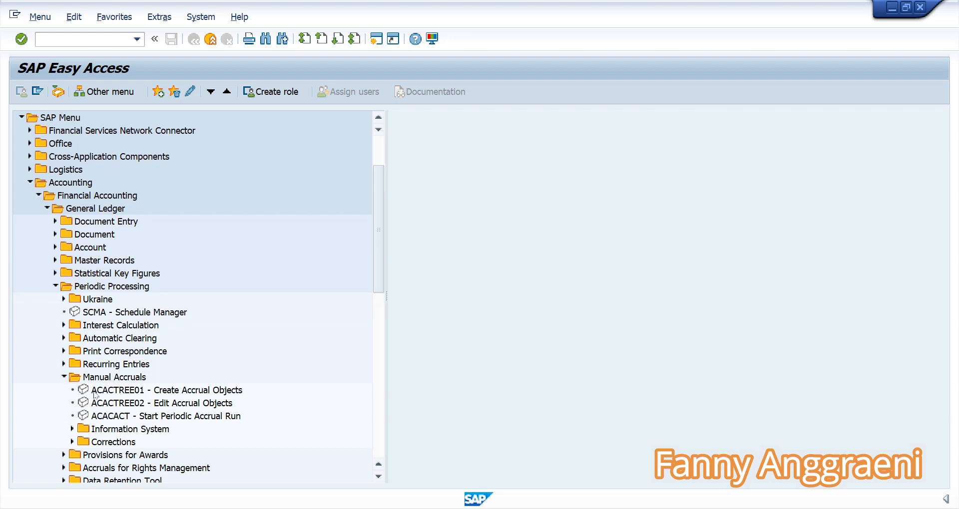
double_click(180, 392)
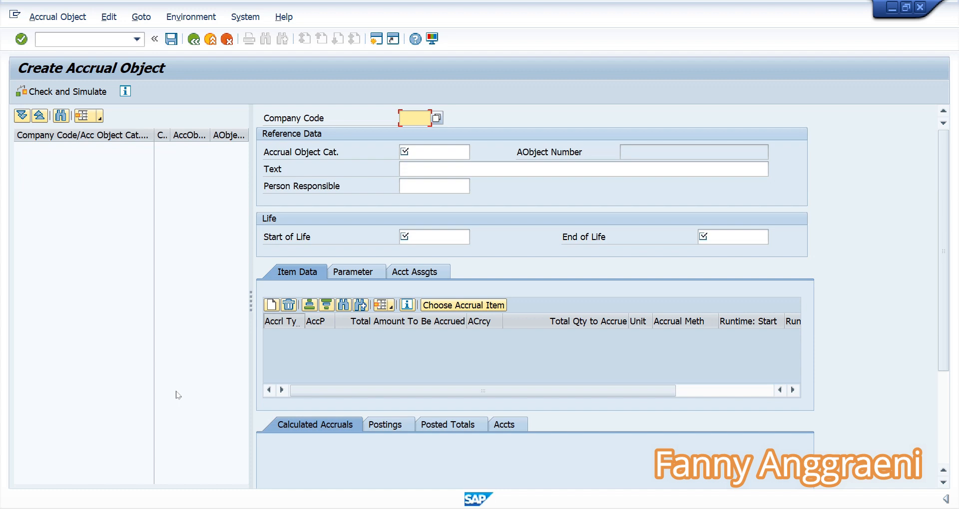
Set the accrual object's company code to 1000 and its category to Z_INSURANC.
text(1000)
click(443, 152)
click(476, 153)
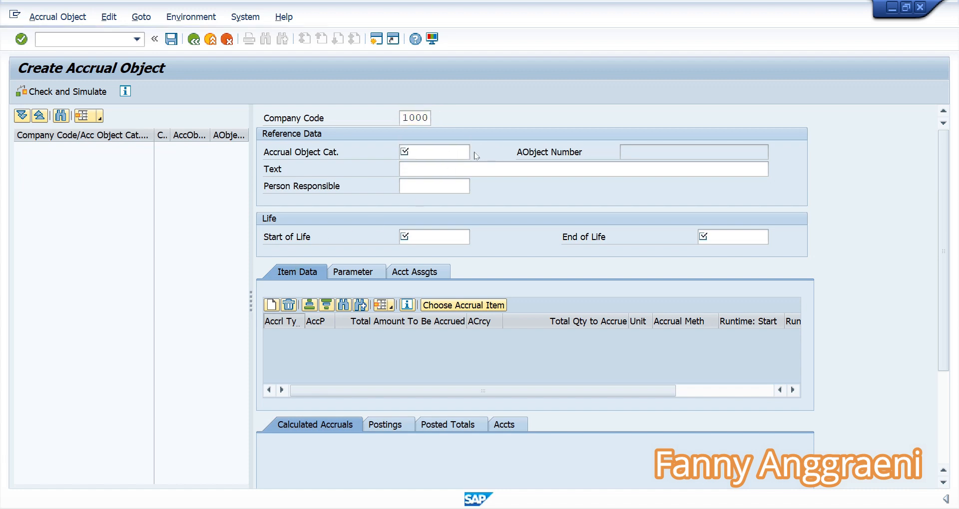
click(438, 252)
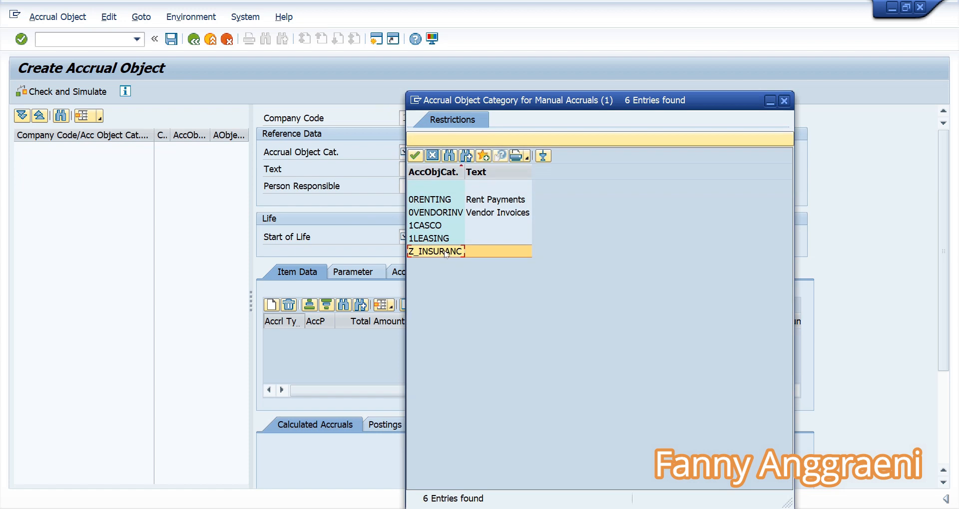
double_click(445, 251)
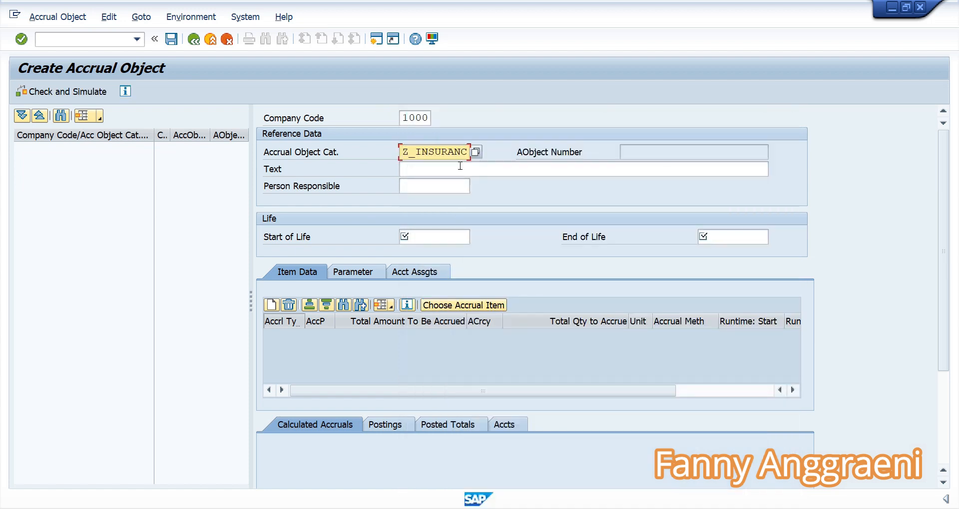
Enter the text "Accrual for Insurance Contributions F00" and the person responsible 31AC10F-00 for the accrual object.
click(448, 168)
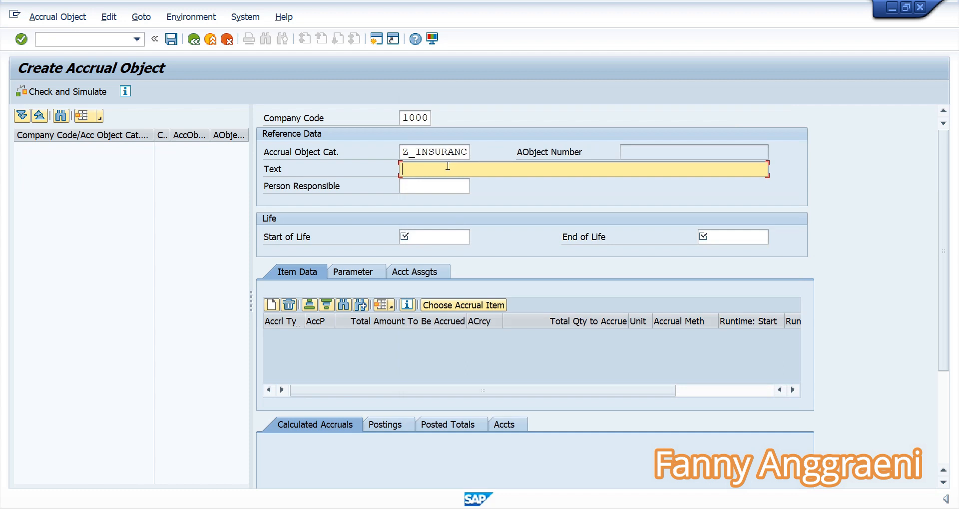
text(Accrual for Insurance Contributions)
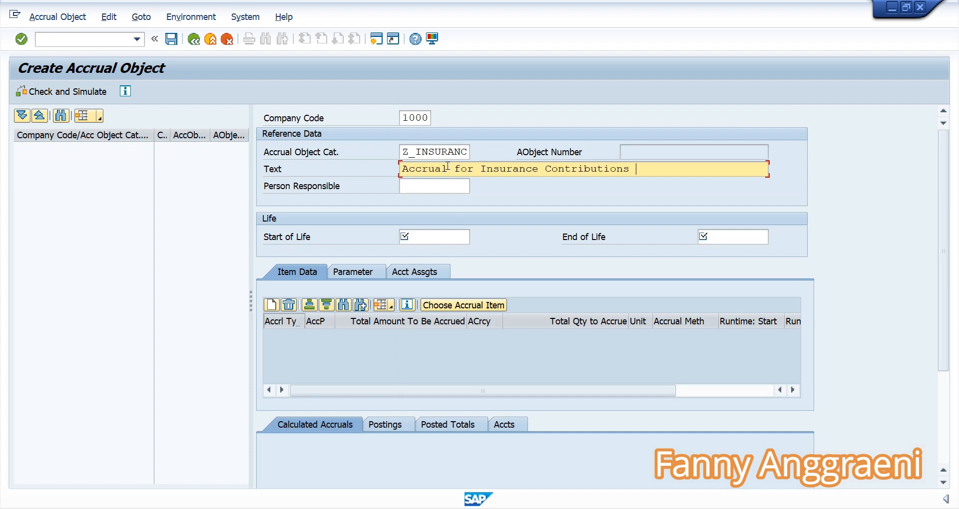
text(F00)
click(425, 188)
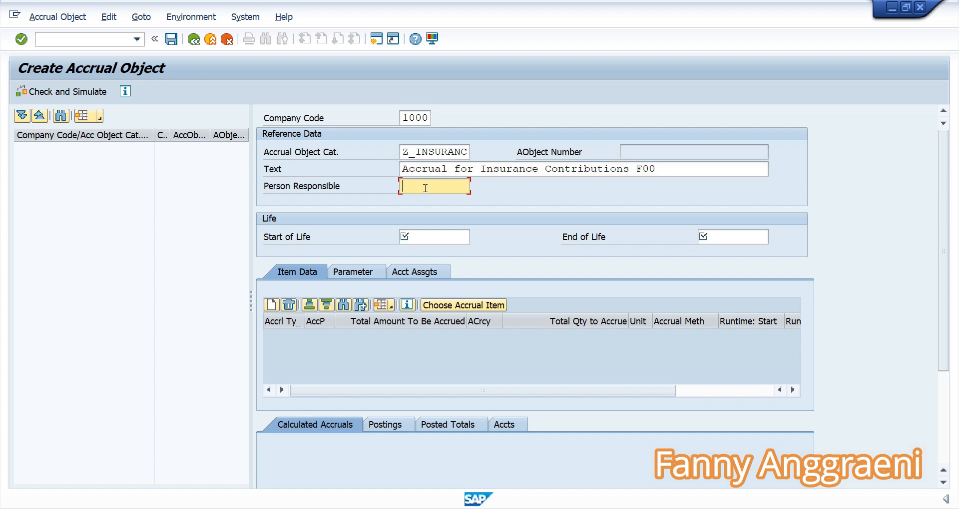
text(31AC10F-00)
Set the accrual object's life from 01.01.2021 to 31.12.2021.
click(453, 240)
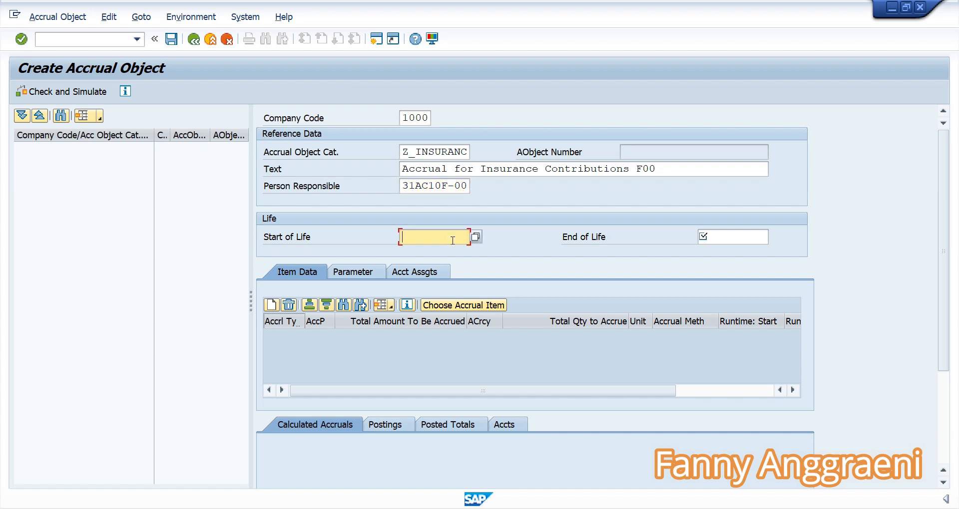
text(01.01.2021)
key(Tab)
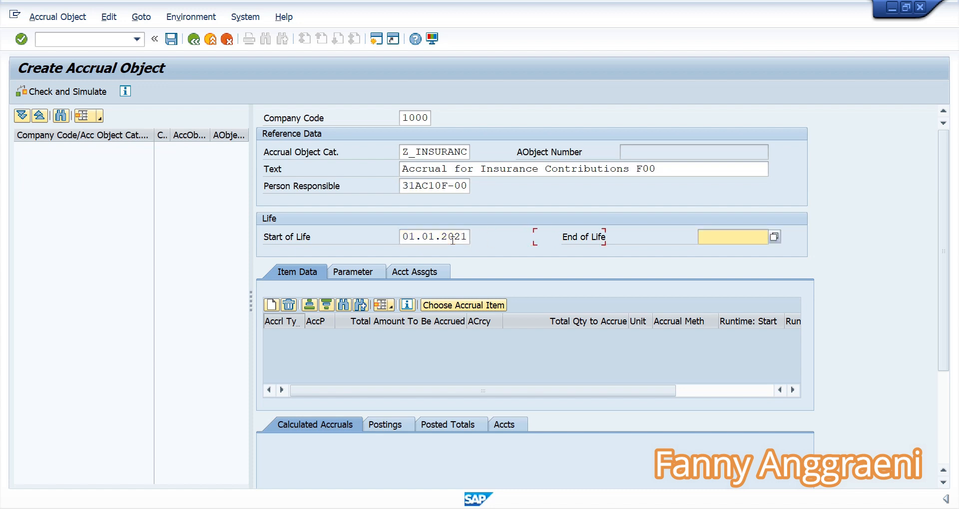
text(31.12.2021)
Add an accrual item with accrual type INSURA and accounting principle LOGA.
click(271, 306)
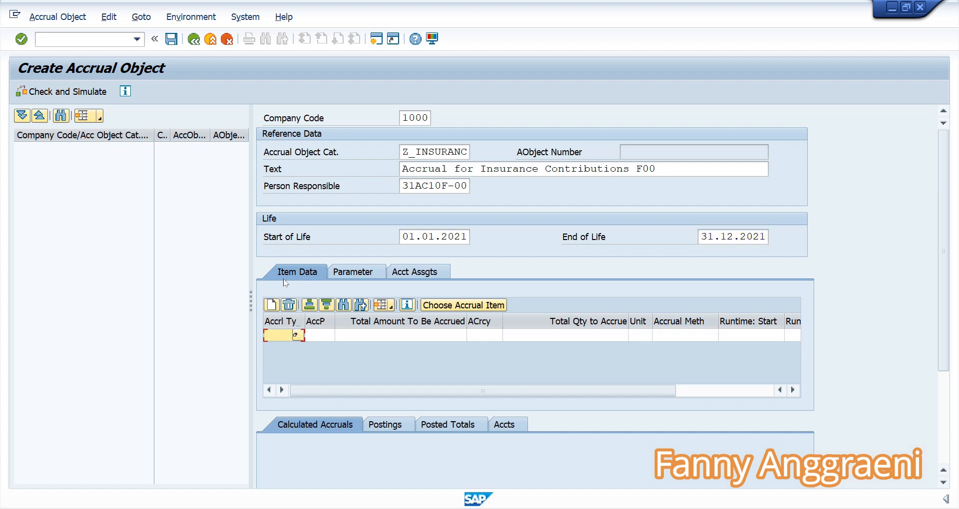
click(295, 334)
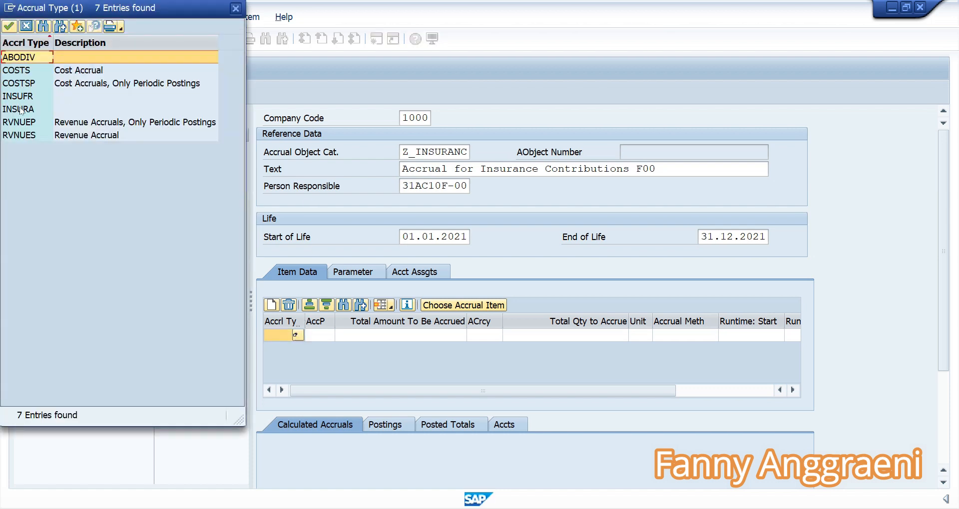
click(20, 110)
double_click(20, 110)
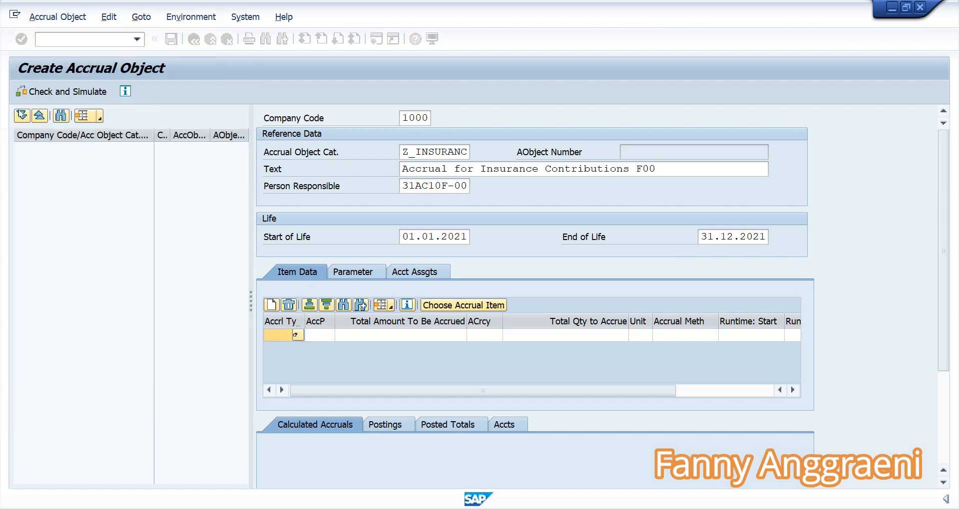
click(325, 336)
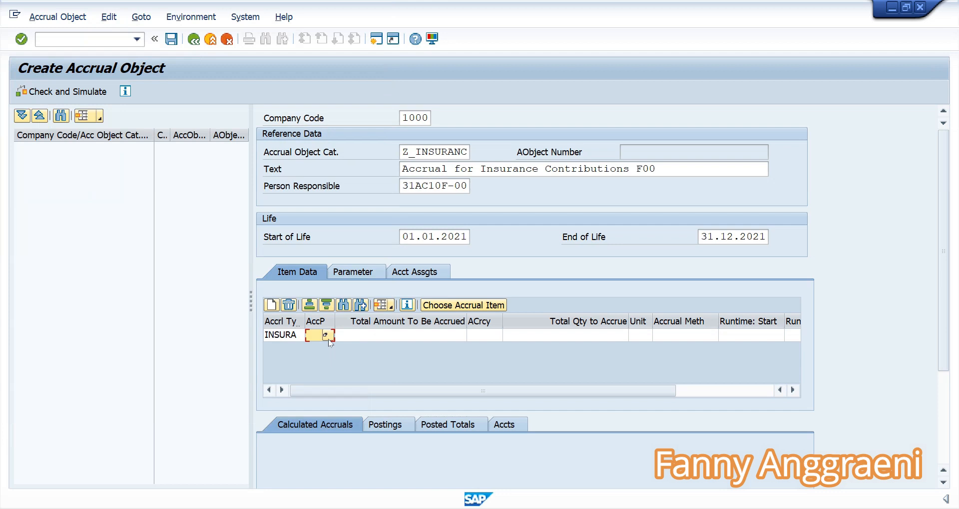
click(326, 337)
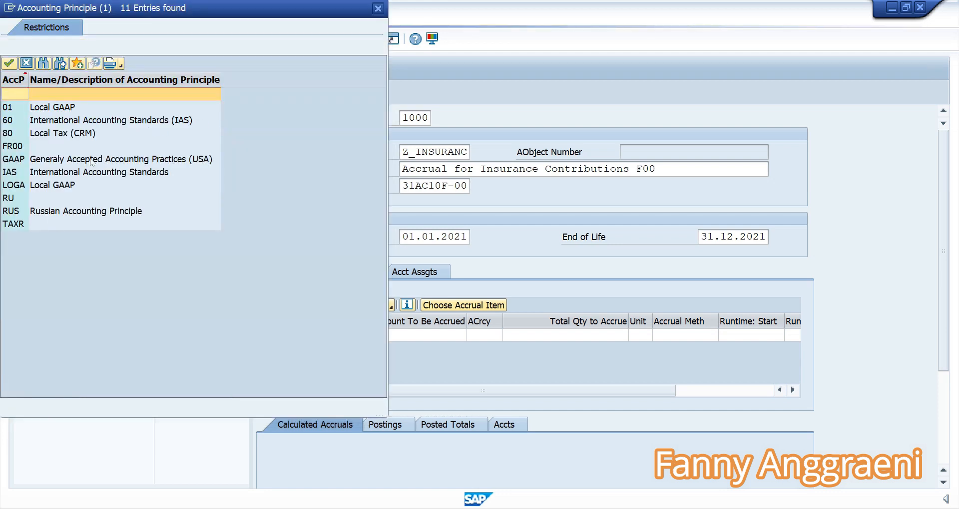
click(21, 186)
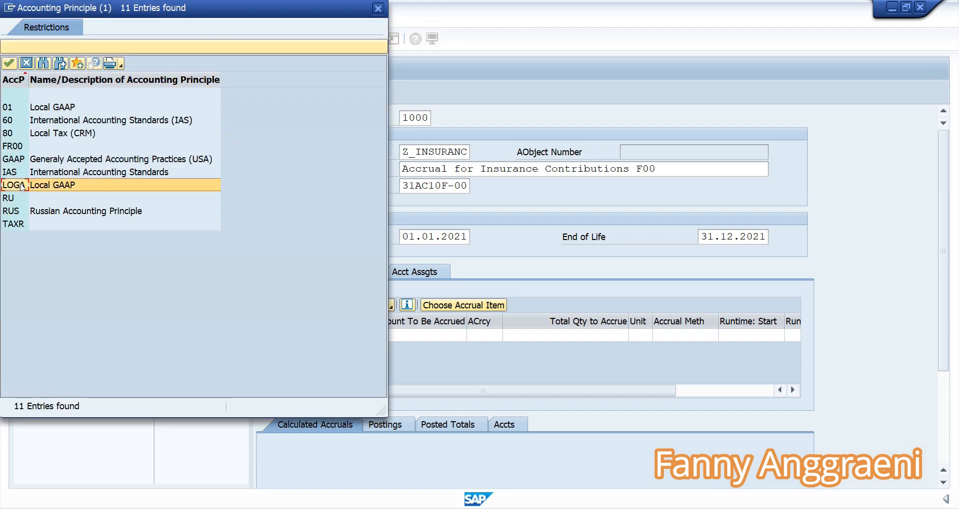
double_click(21, 186)
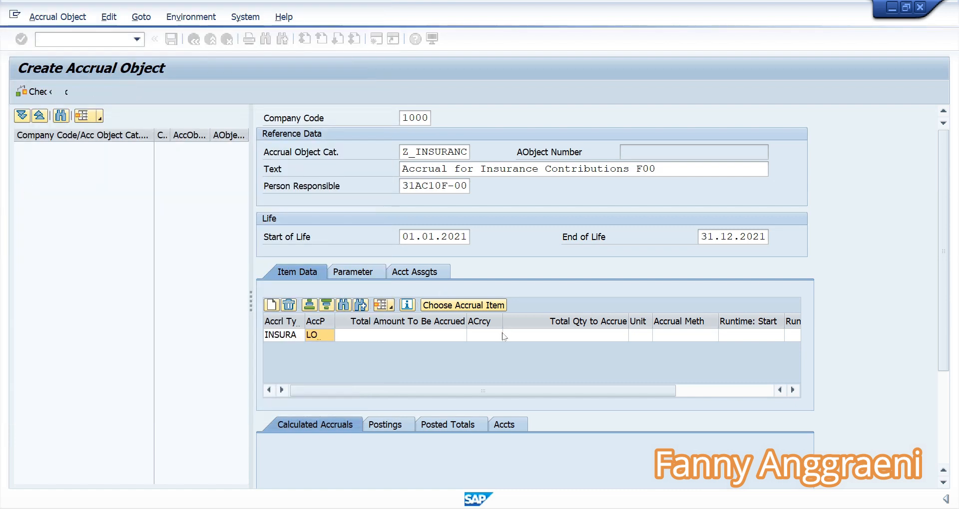
Set the accrual item's total amount to be accrued to 6000 and its currency to EUR.
click(434, 338)
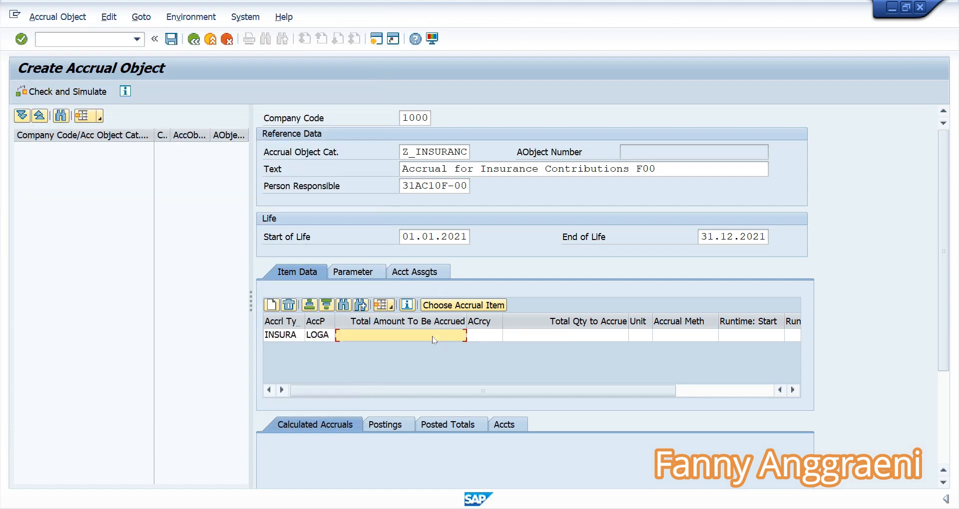
text(6000)
click(493, 338)
click(493, 336)
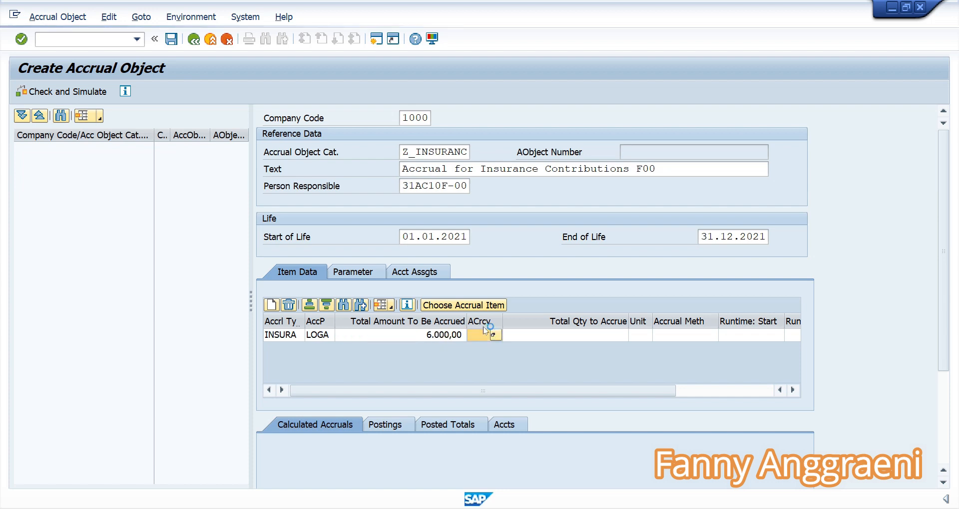
scroll(31, 250, down, 15)
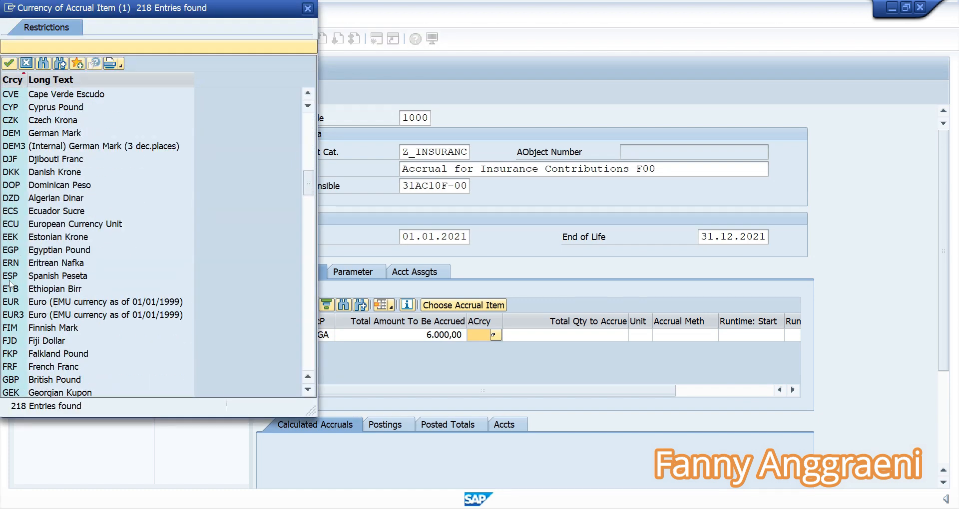
double_click(10, 305)
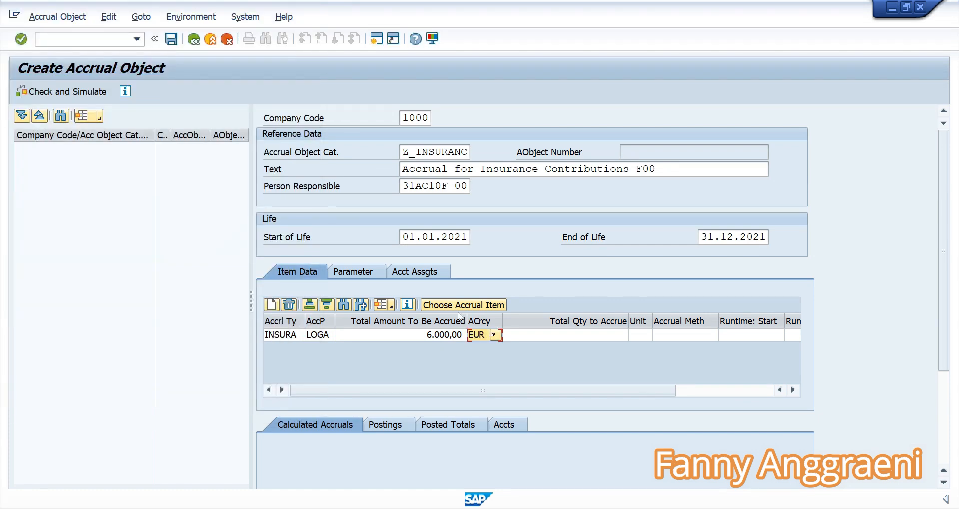
Assign cost center CC-F00 in the accrual item's account assignments.
click(421, 276)
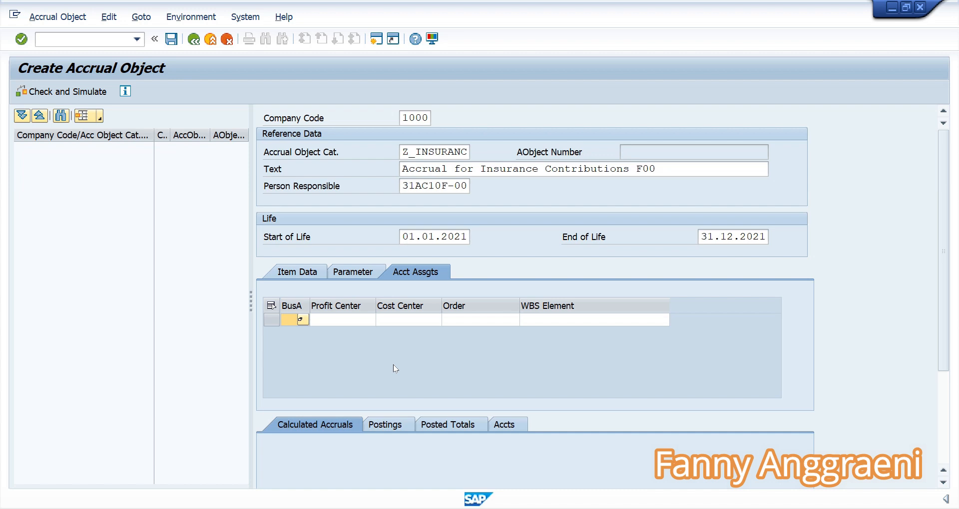
click(413, 324)
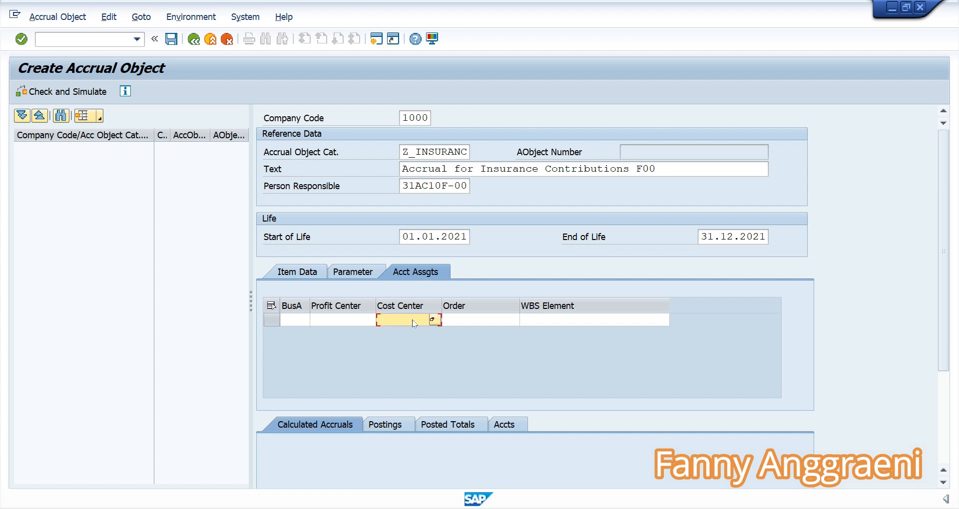
text(CC-F00)
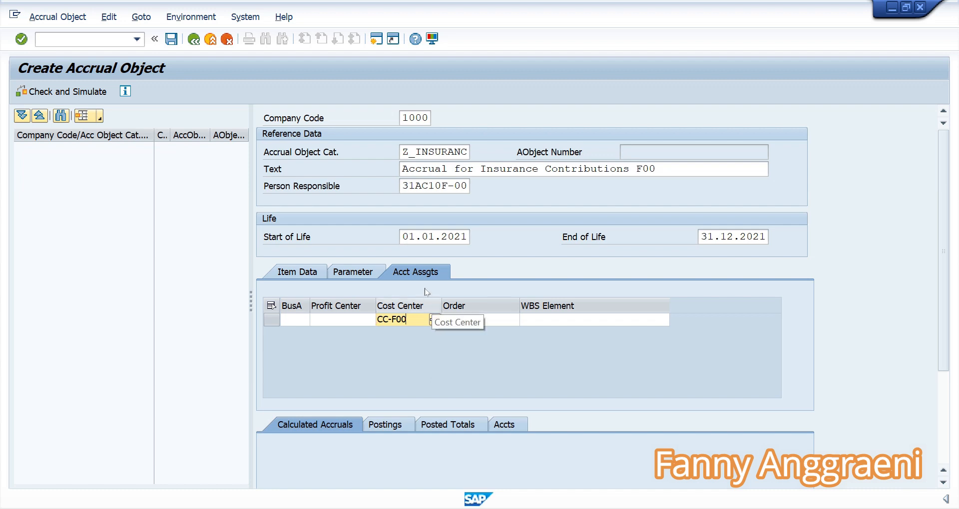
Check and simulate the accrual object changes, accepting the proposed key date 01.01.2021 and the period from the key date.
click(66, 20)
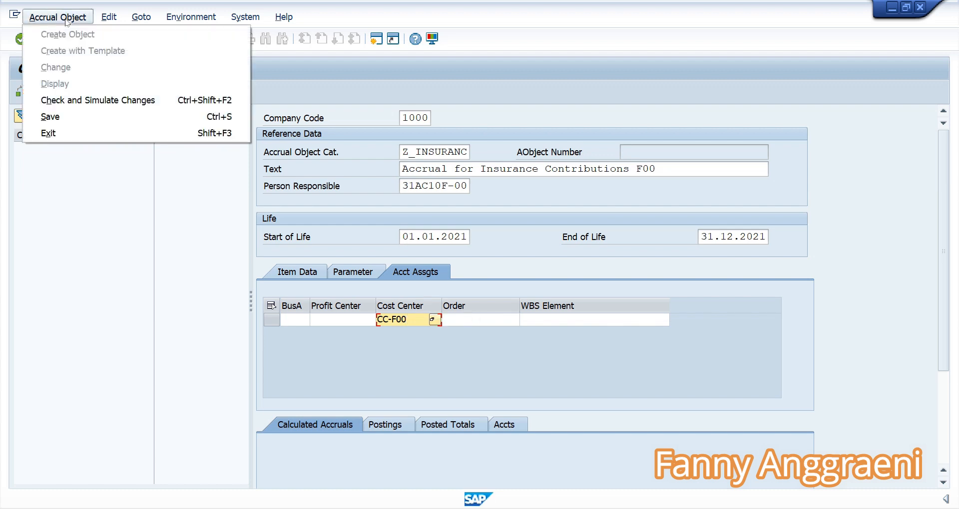
click(112, 103)
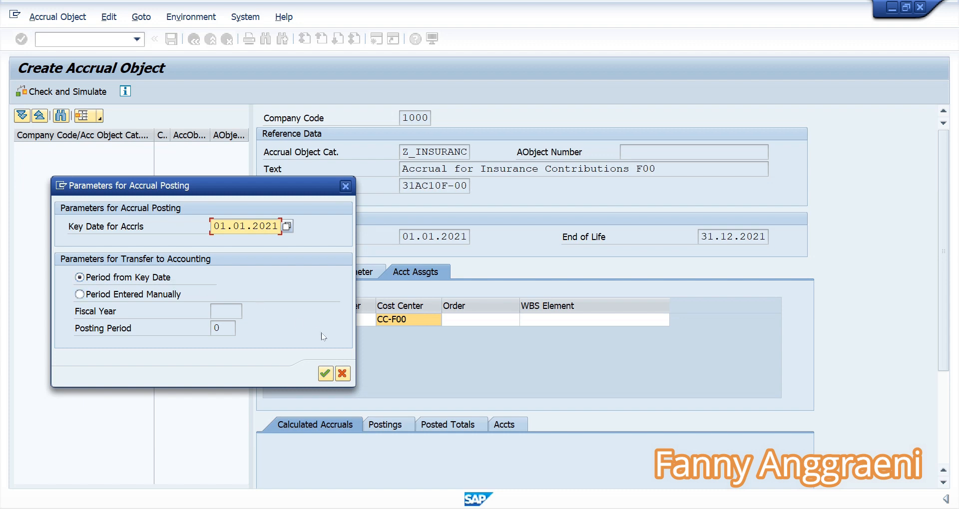
click(325, 374)
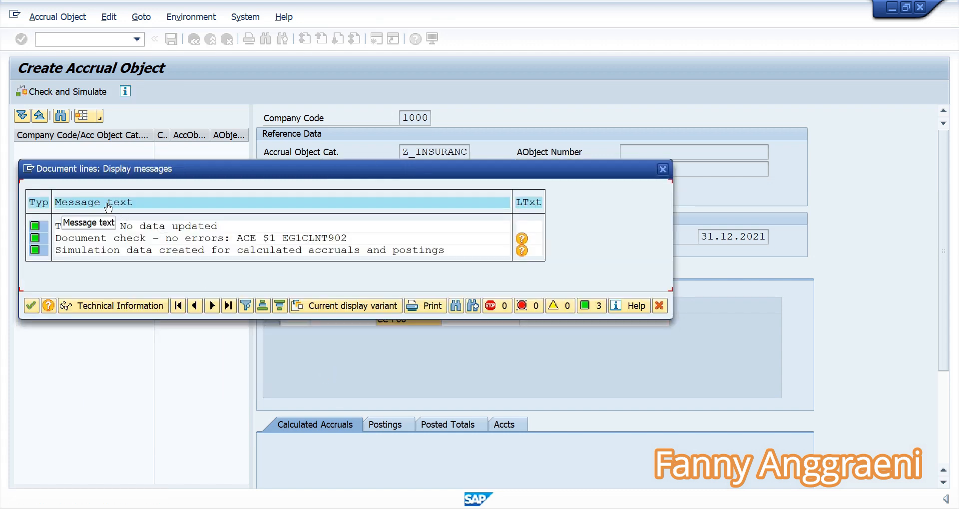
Close the simulation messages and examine the simulated monthly accruals for 2021, including amounts, cumulative amounts and remaining values.
click(31, 306)
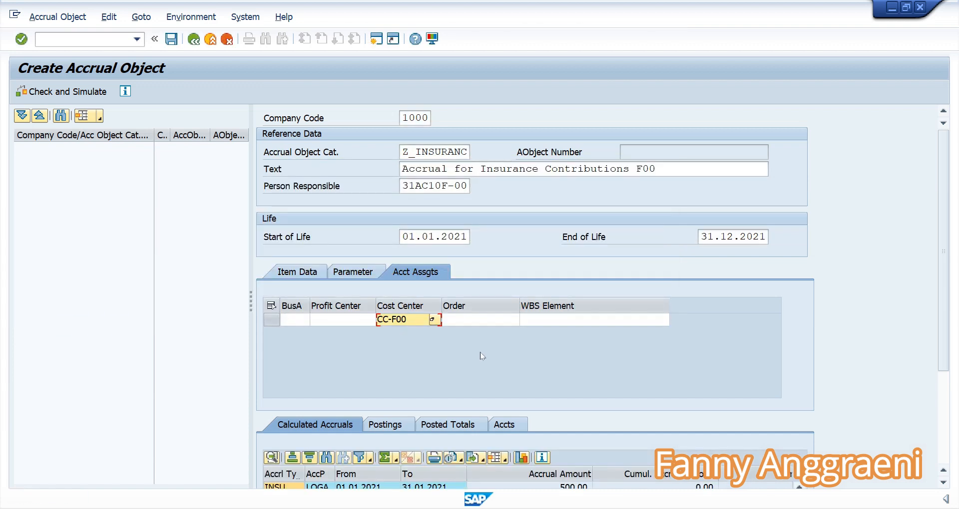
scroll(469, 406, down, 5)
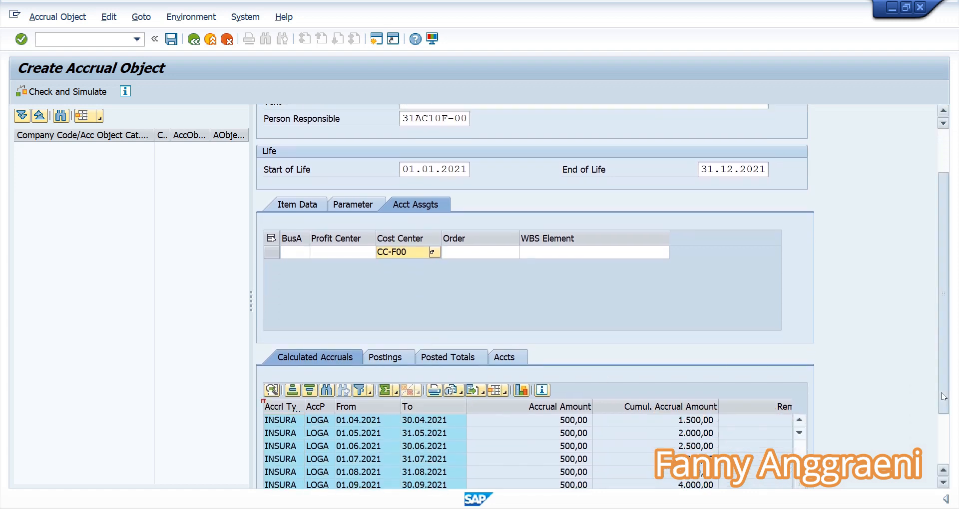
drag(944, 402, 944, 446)
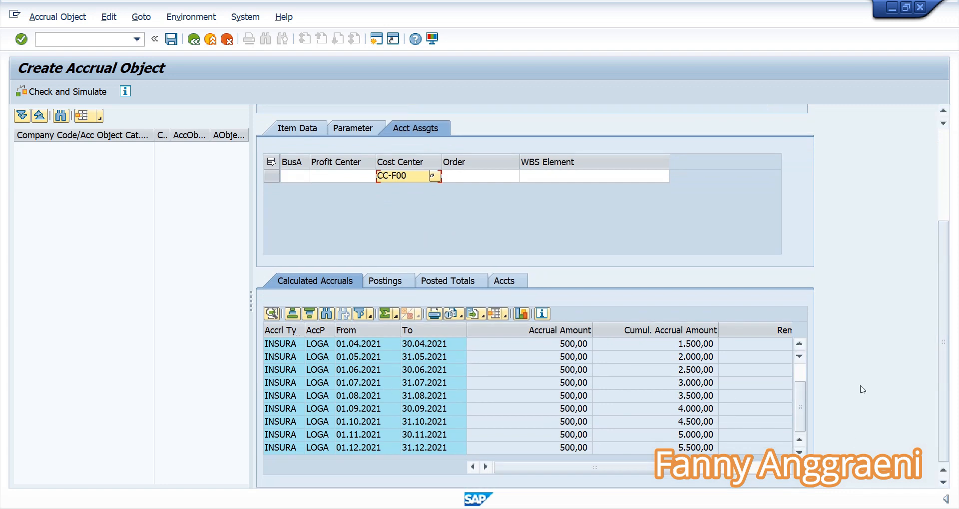
drag(802, 402, 789, 365)
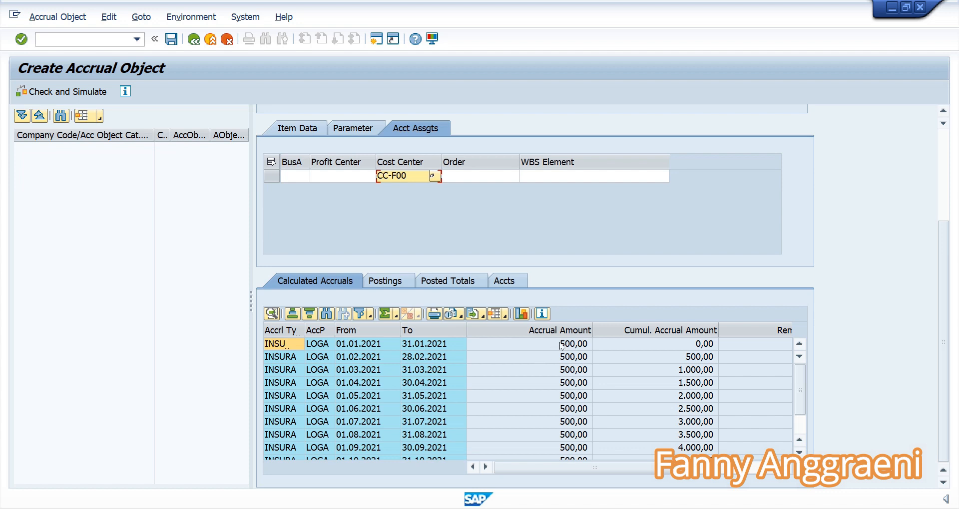
click(547, 364)
scroll(547, 367, down, 1)
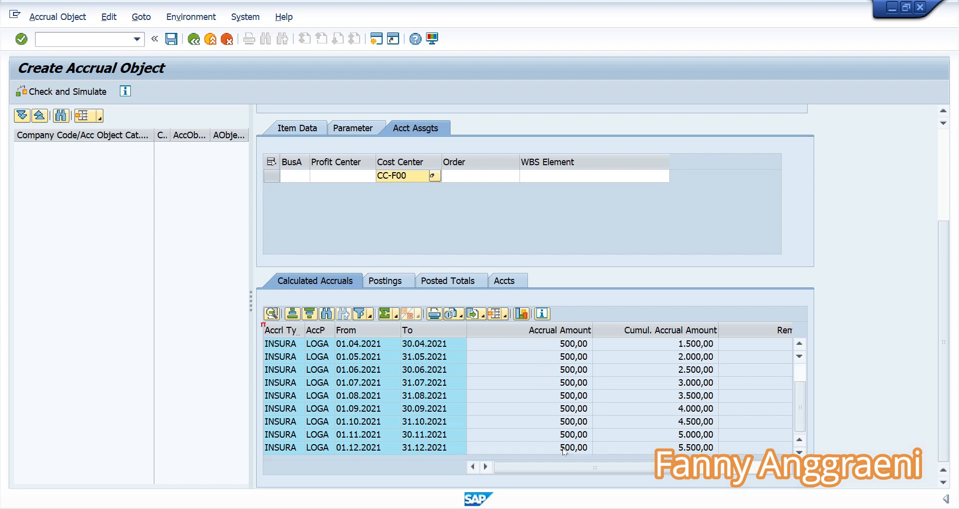
drag(600, 467, 666, 460)
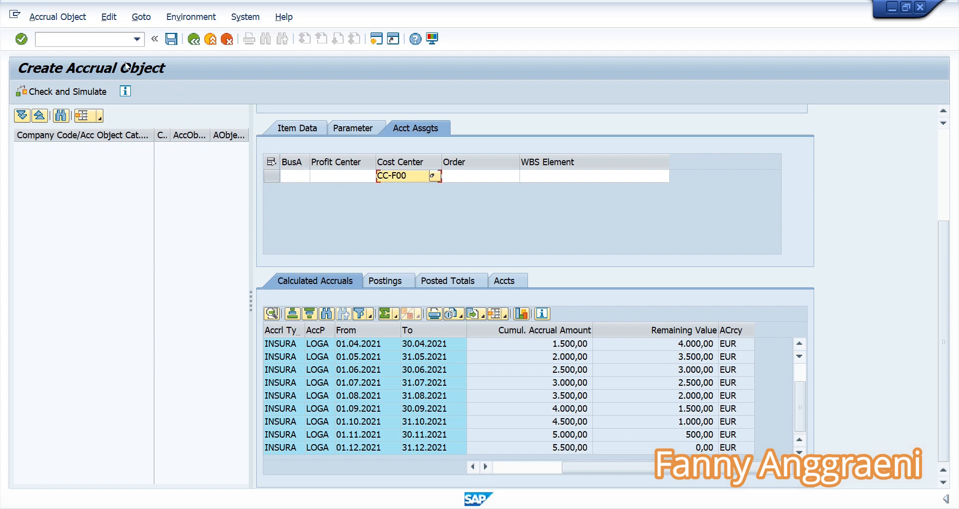
Save the accrual object with key date 01.01.2021 and the period from the key date, and close the posting messages.
click(47, 20)
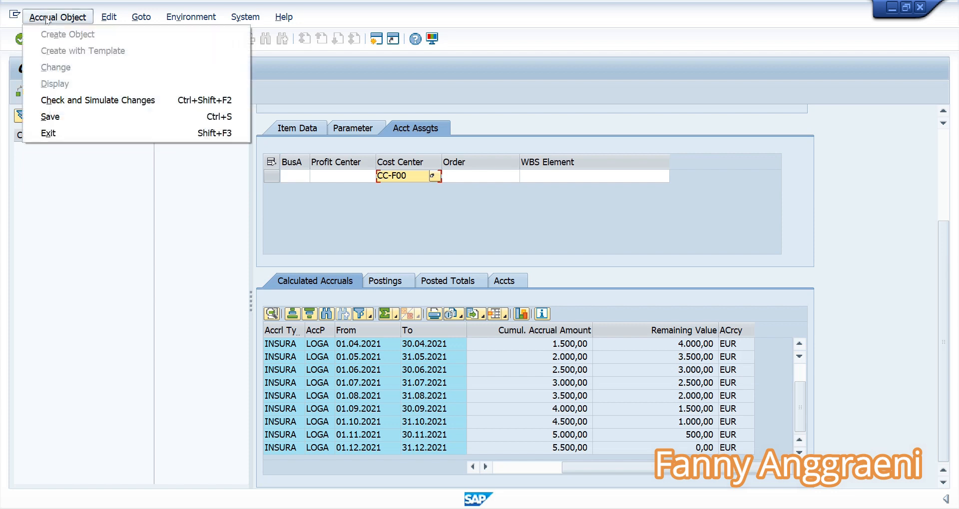
click(51, 118)
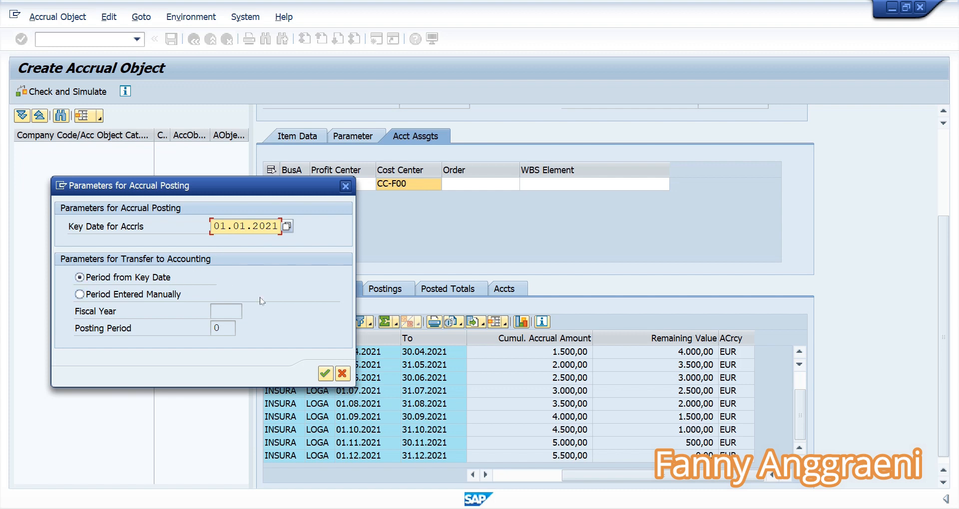
click(326, 374)
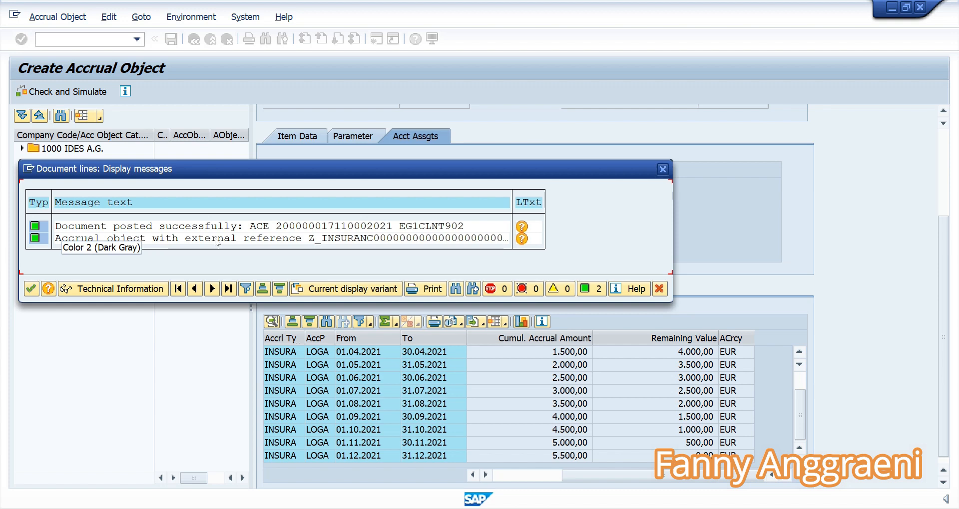
click(31, 289)
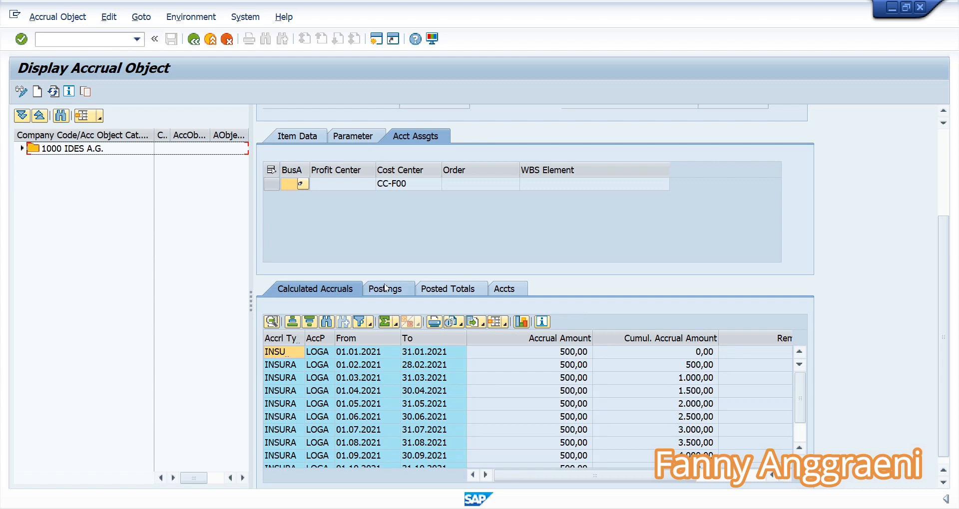
Review the accrual object's postings, open the accounting document behind the posted amount and examine its accrued income and insurance items.
click(385, 289)
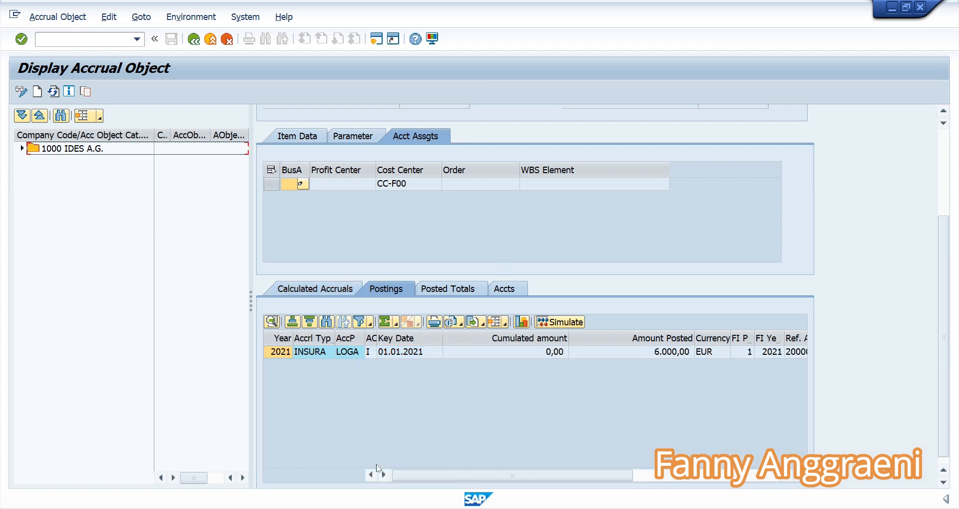
drag(404, 471, 535, 439)
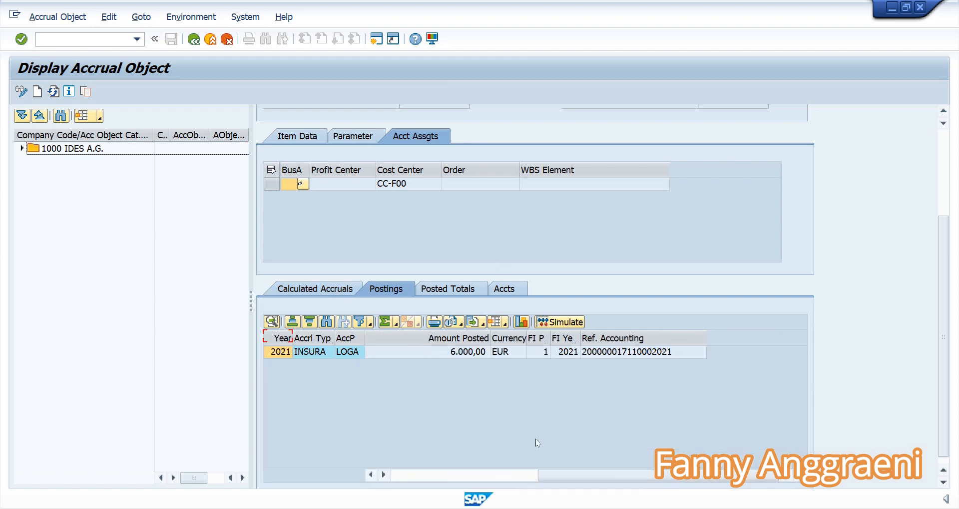
drag(554, 475, 407, 474)
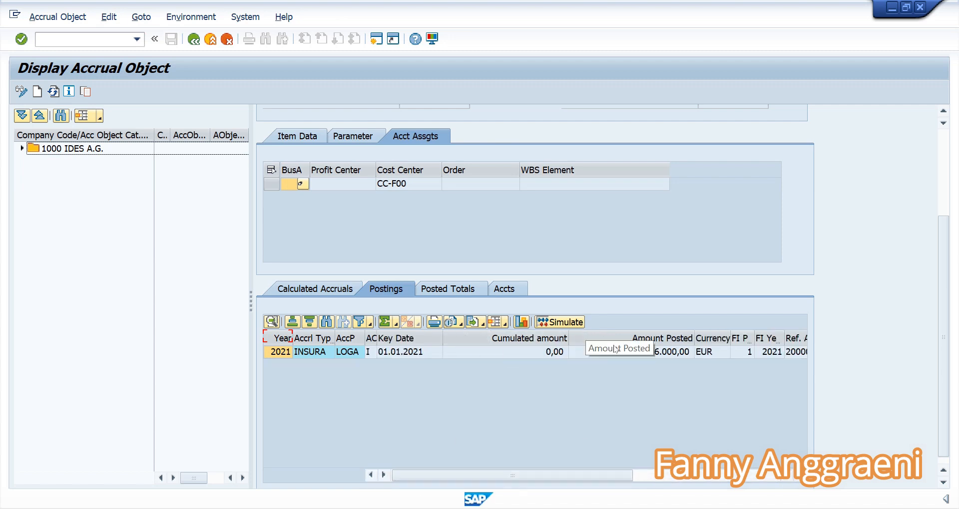
double_click(656, 352)
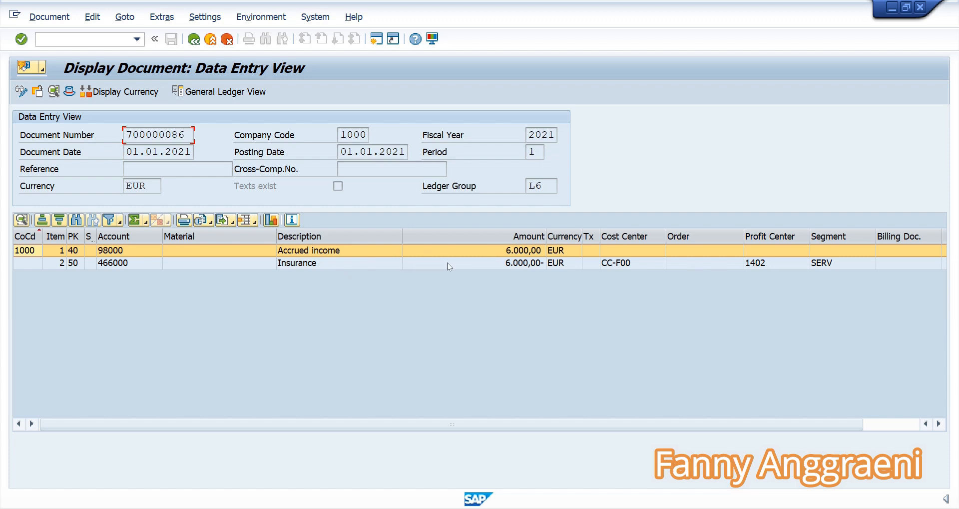
double_click(347, 265)
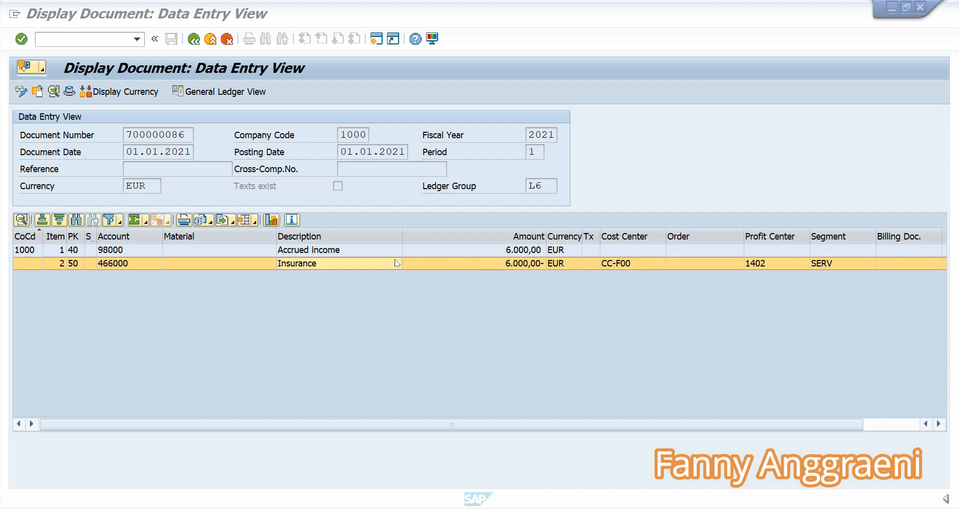
click(375, 250)
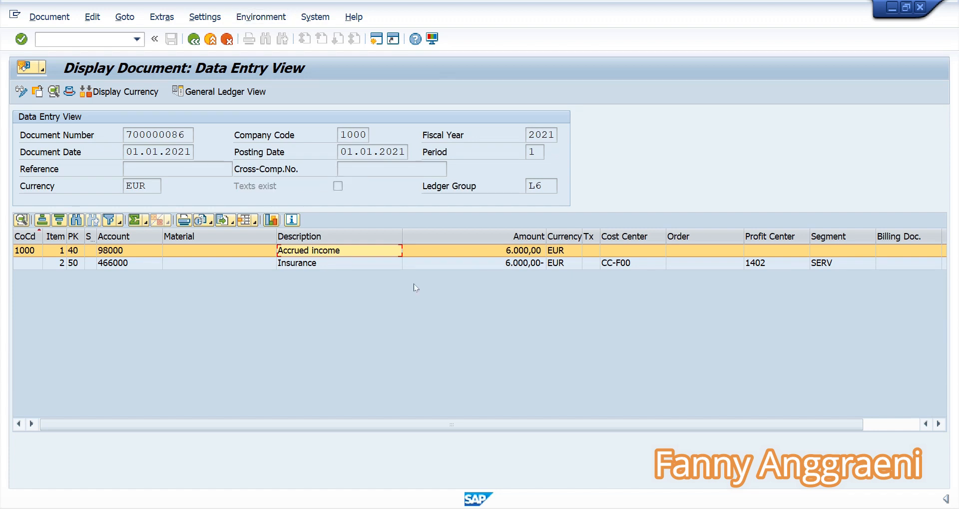
Display the accounting document's original document in the Accrual Engine and copy the accrual object number from its line item.
click(247, 19)
mouse_move(352, 88)
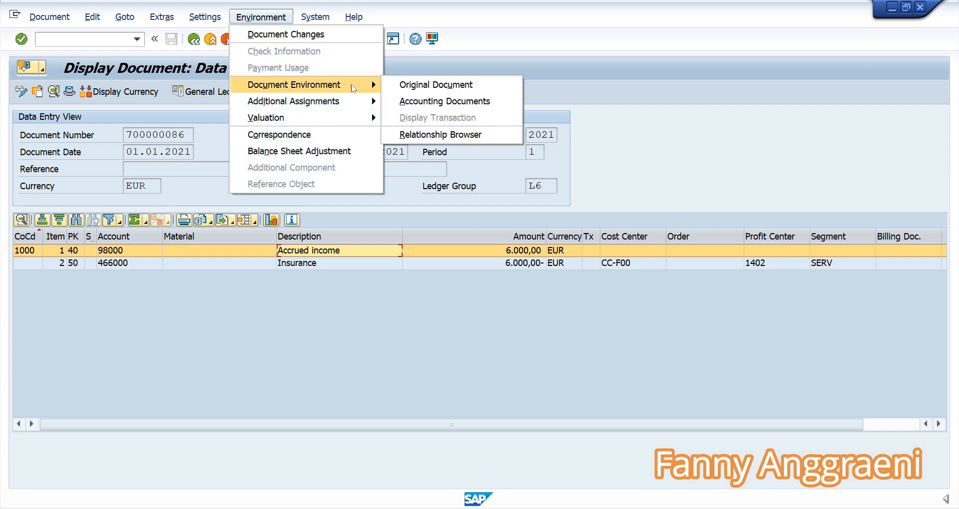
click(392, 88)
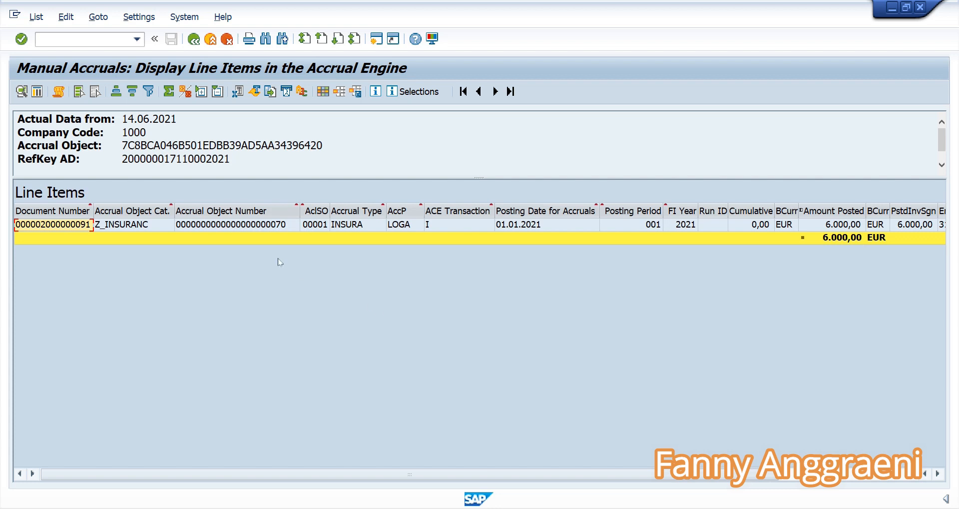
right_click(230, 225)
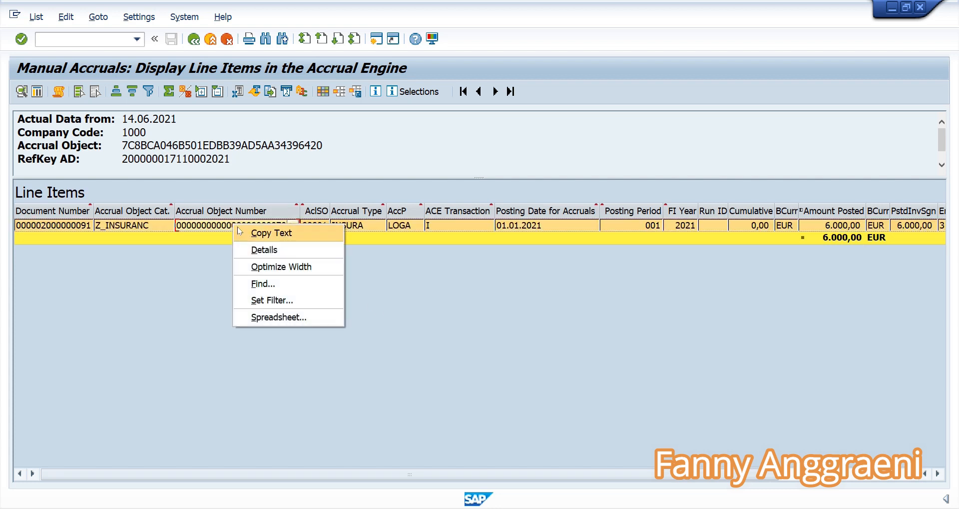
click(270, 232)
Switch to the sticky note and add "Accrual Object Number Ex 22 Task 2 =" followed by the copied number.
key(alt+Tab)
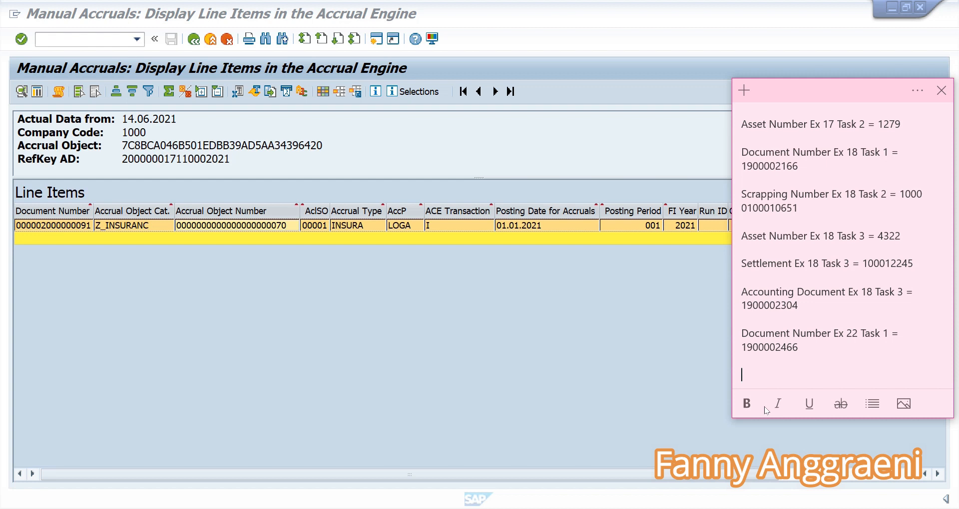
text(Accrual Object Number Ex 22 Task 2 =)
key(ctrl+v)
key(Return)
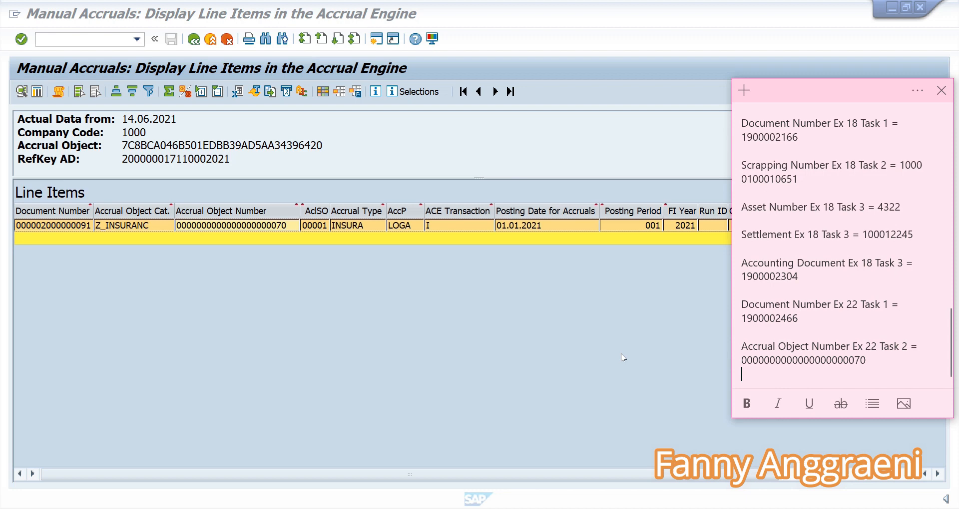
Leave the accrual line item display and return to SAP Easy Access with the transaction command /n.
click(120, 40)
text(/)
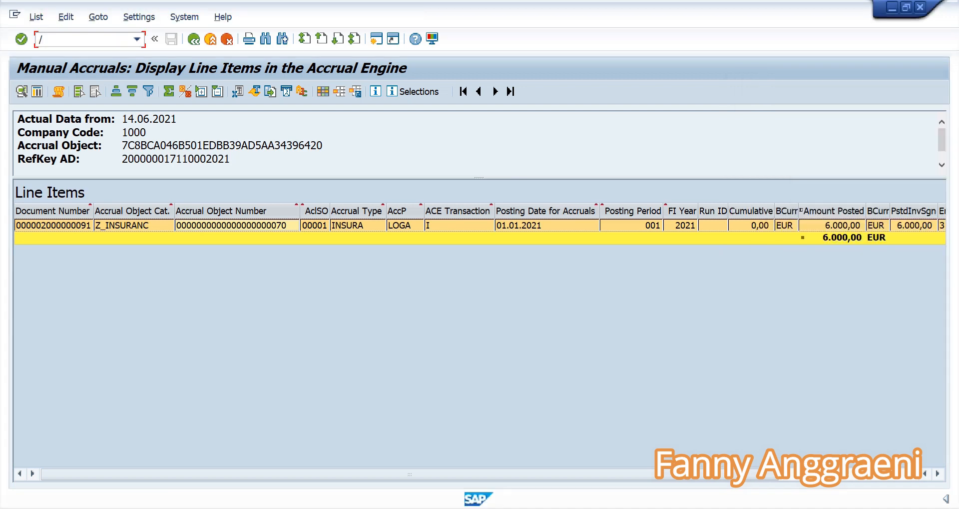
text(n)
key(Return)
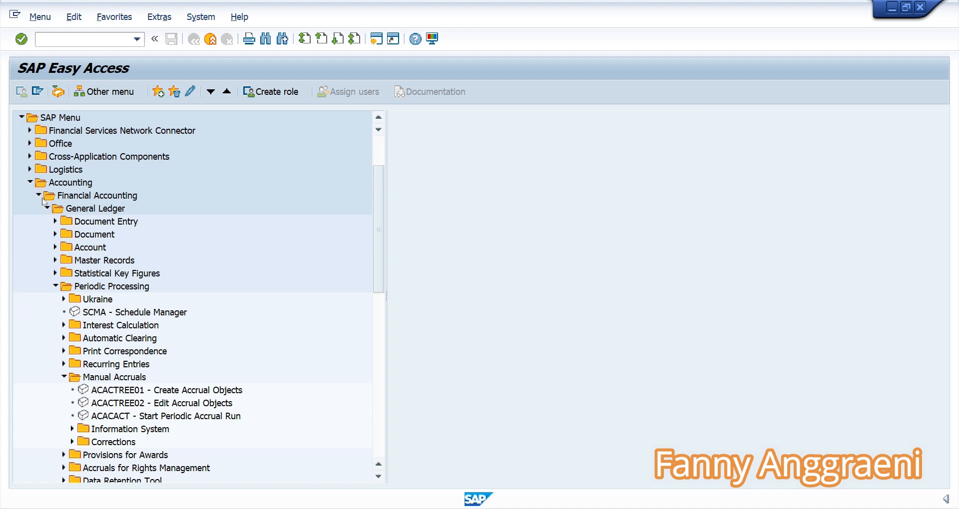
Open the compact document journal report S_ALR_87012288 - SAP Minimal Variant from the General Ledger information system's general document reports.
click(81, 289)
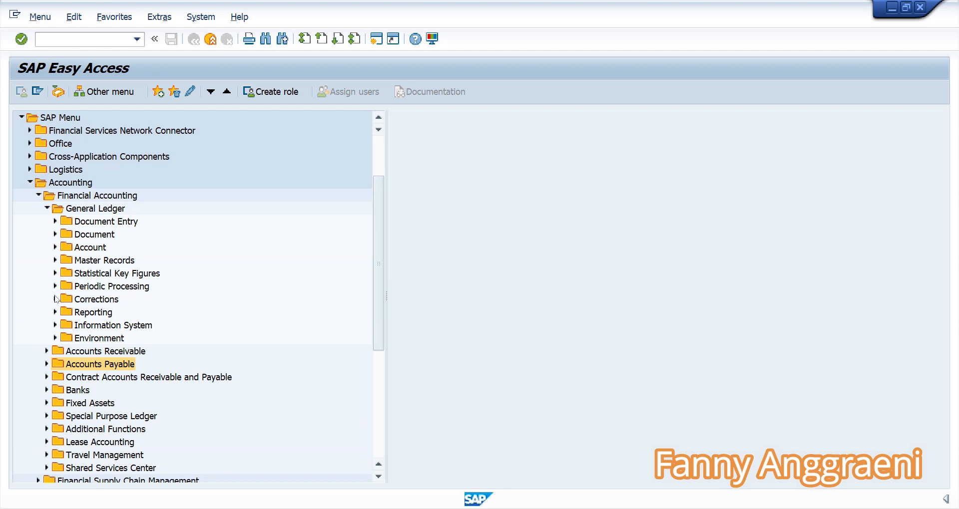
click(56, 326)
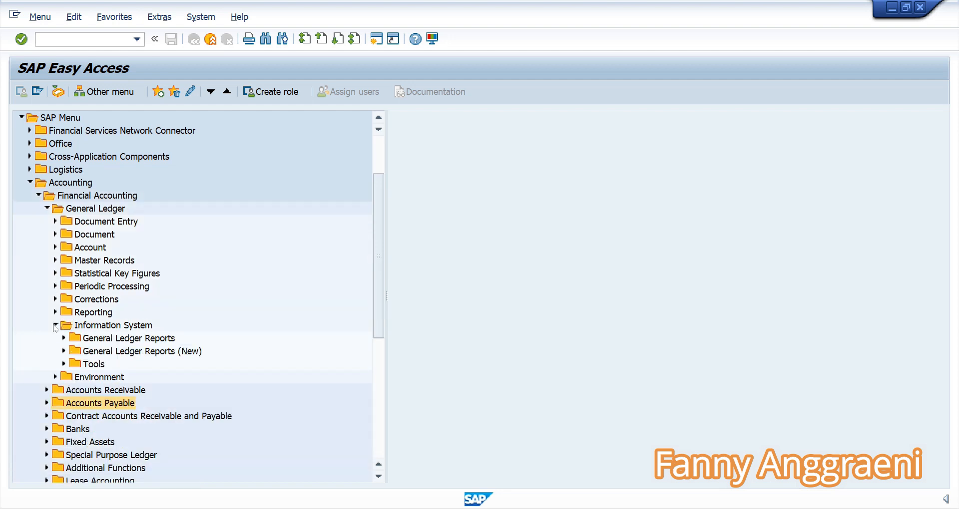
click(64, 338)
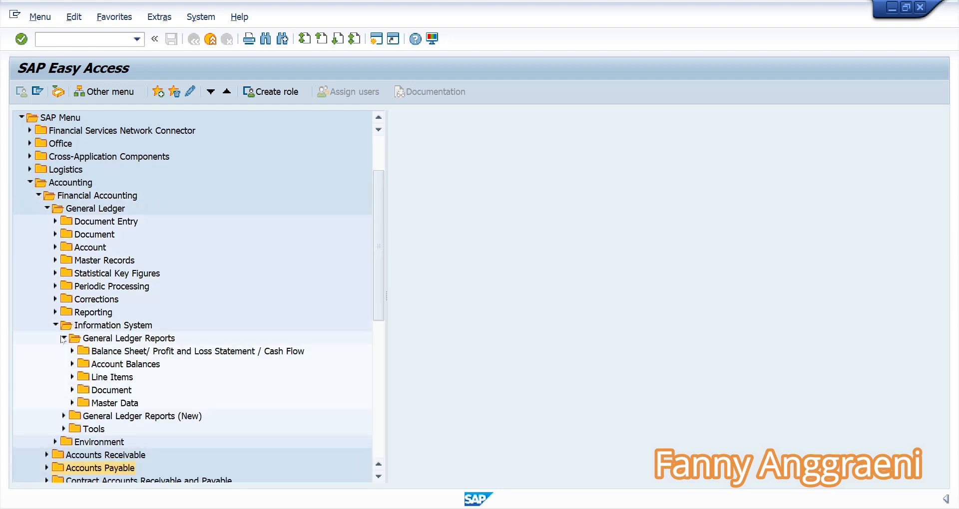
click(72, 391)
click(81, 403)
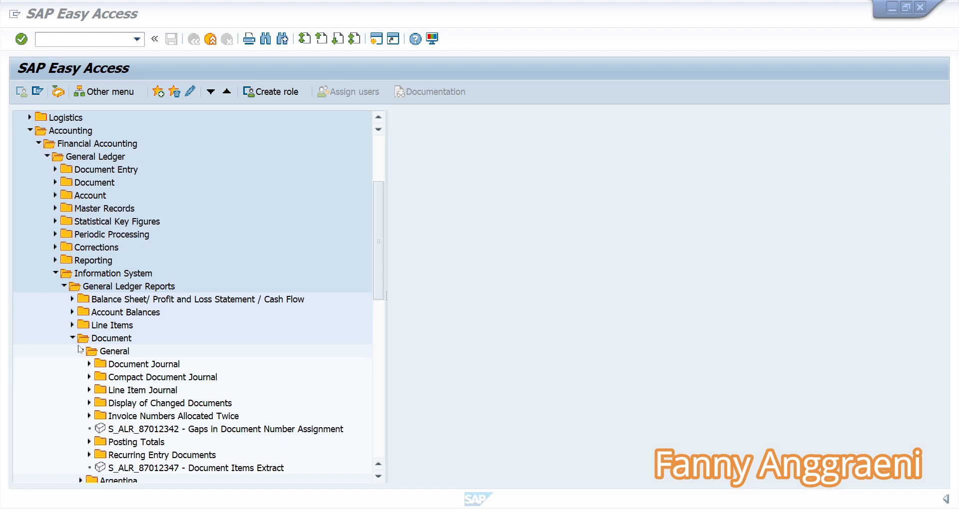
click(89, 378)
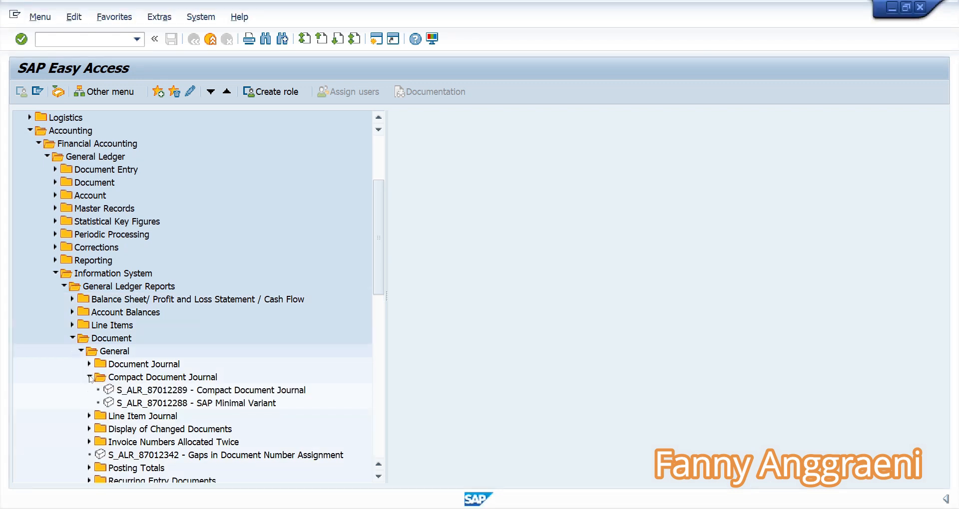
click(129, 405)
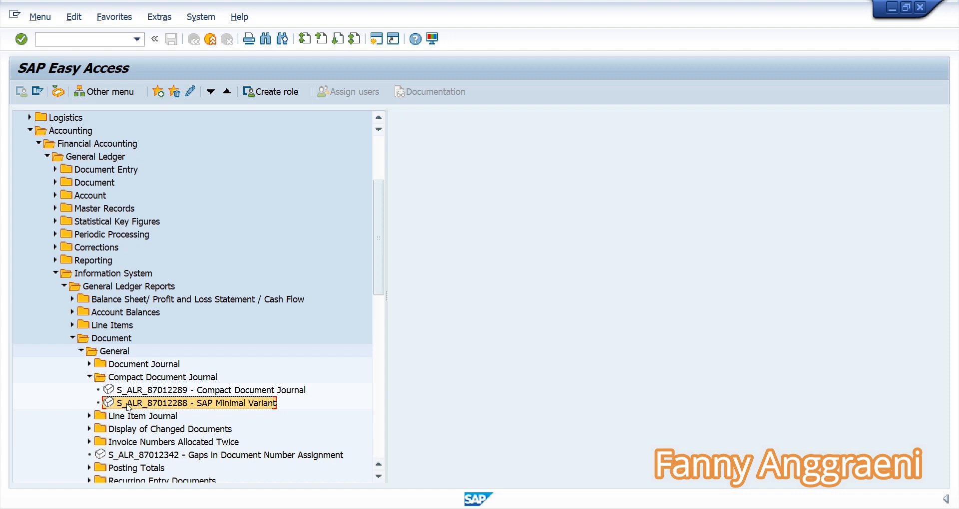
double_click(129, 406)
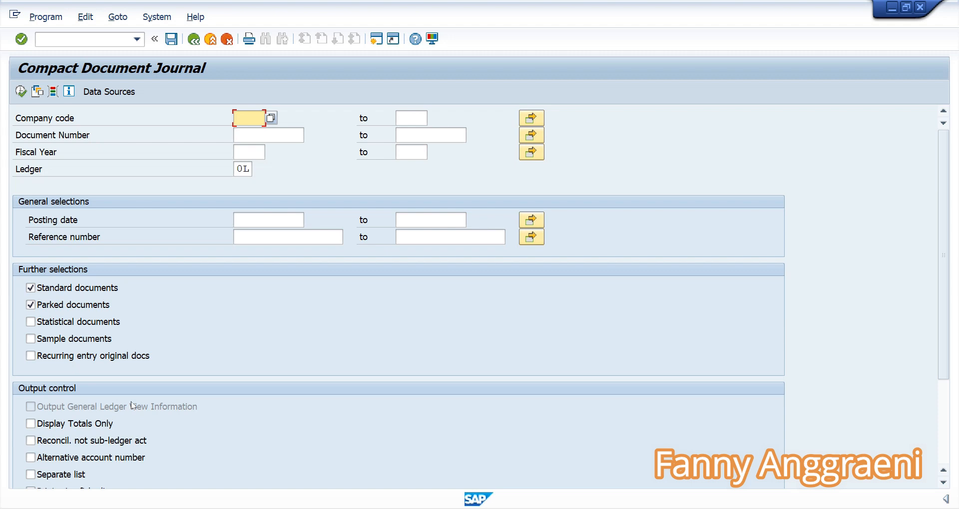
Set the journal selection to company code 1000 and posting dates from 01.01.2021 to 17.06.2021.
text(1000)
click(265, 218)
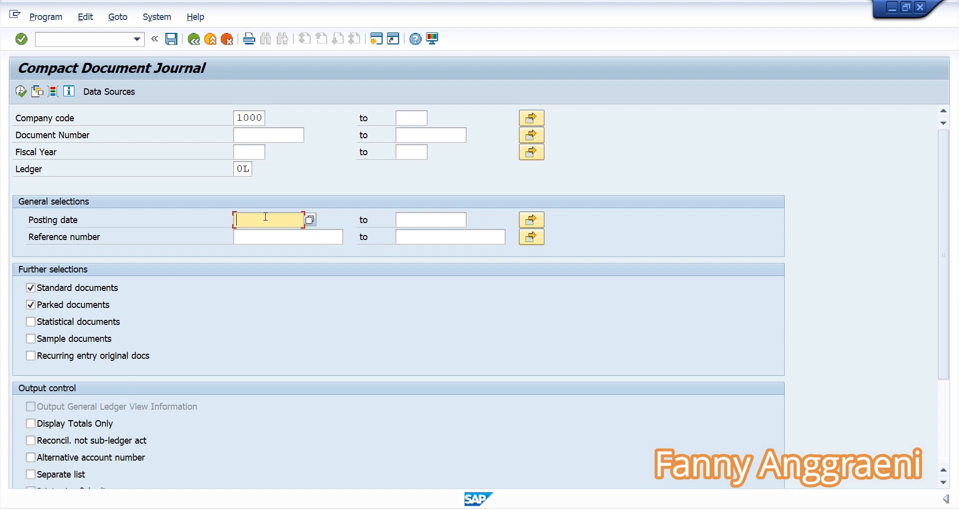
text(01.01.2021)
click(453, 220)
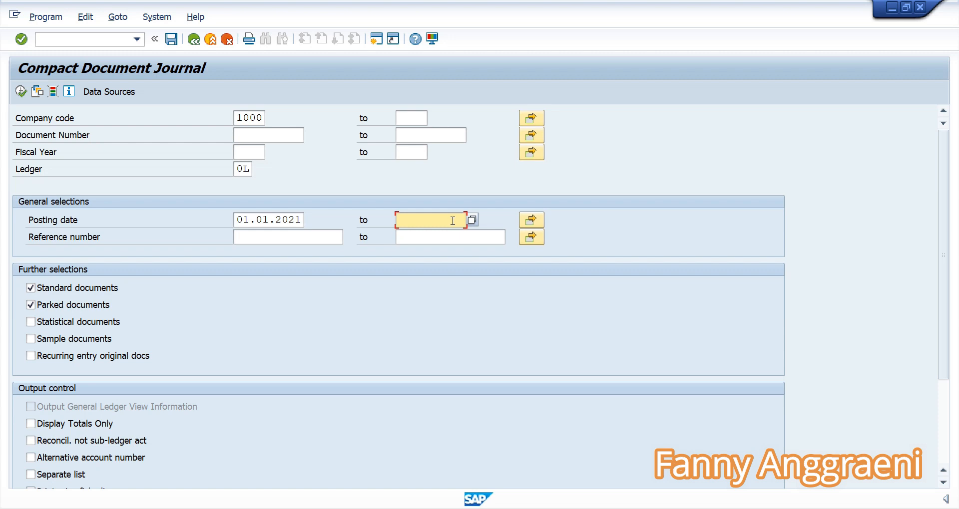
text(17.06.2021)
Restrict the report through dynamic selections to user name 31AC10F-00 and execute it.
click(50, 94)
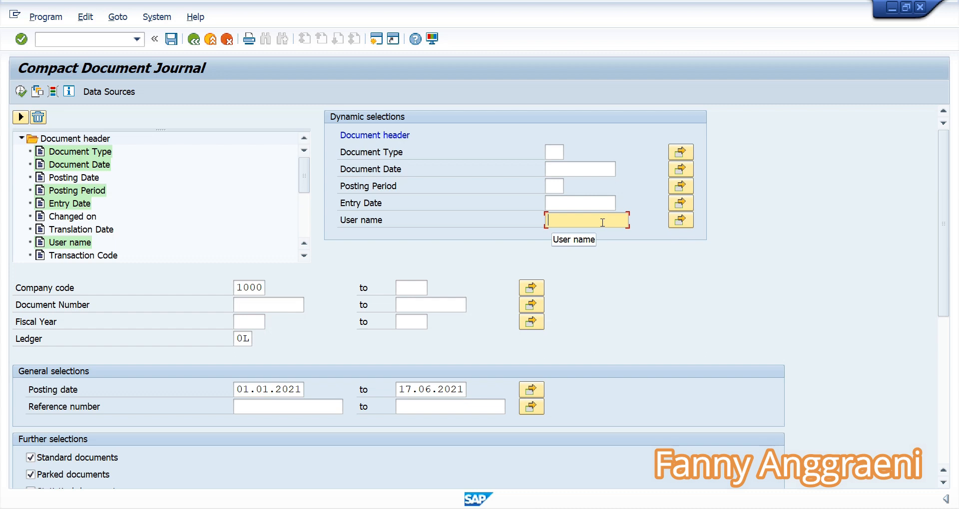
text(31)
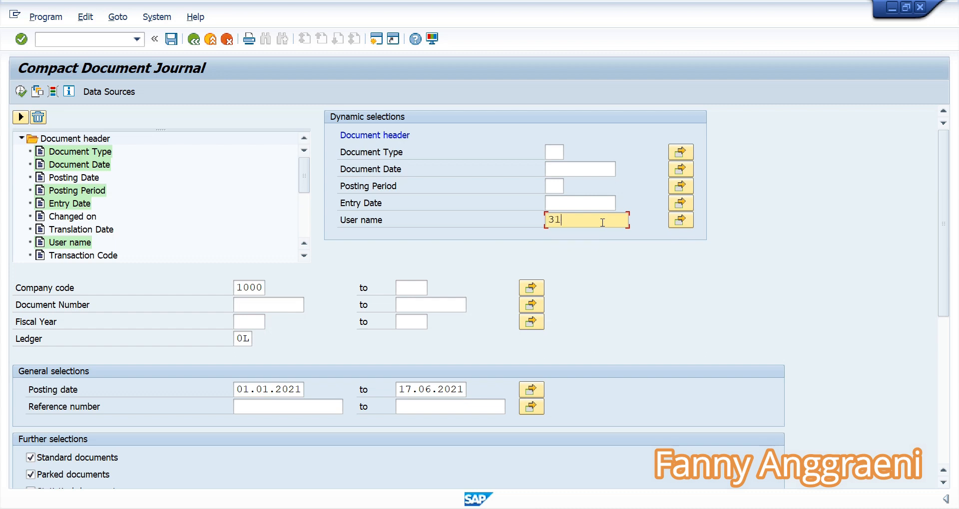
text(AC10F-00)
click(20, 91)
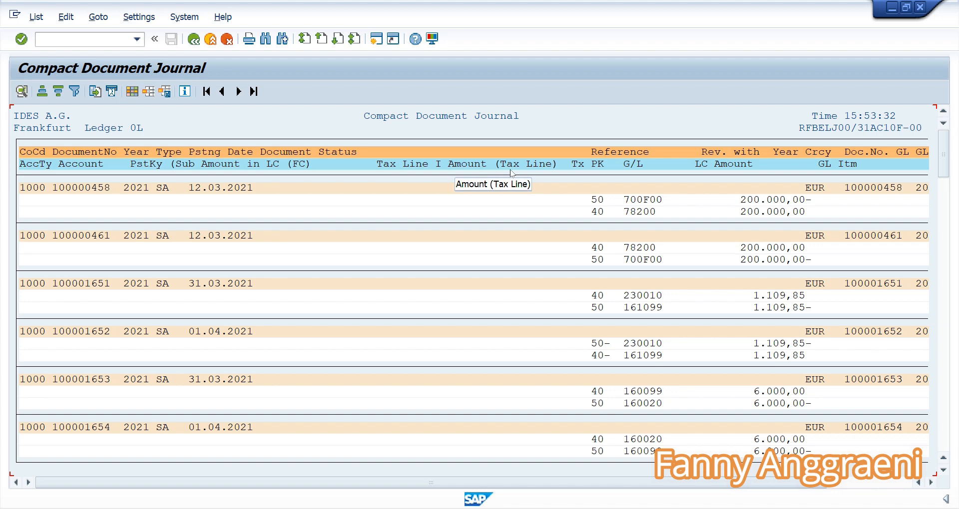
Leave the compact document journal and return to SAP Easy Access with the transaction command /n.
click(104, 41)
text(/n)
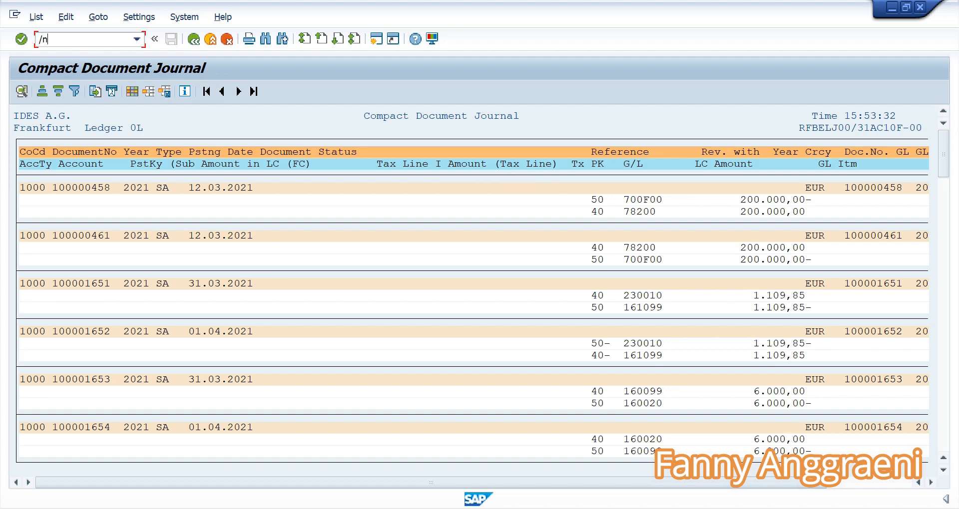
key(Return)
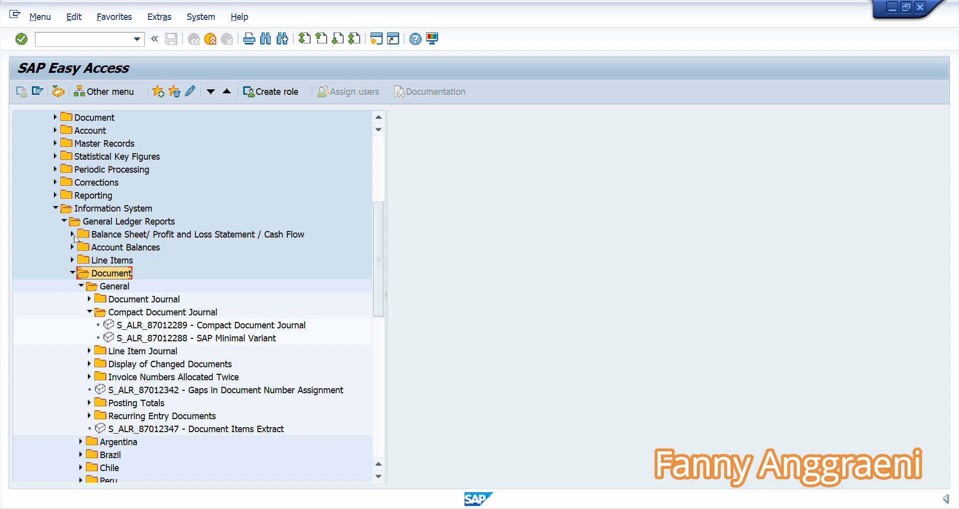
Open report S_ALR_87012252 - Periodic Actual/Actual Comparison from the general balance sheet and profit and loss reports of the General Ledger information system.
key(Left)
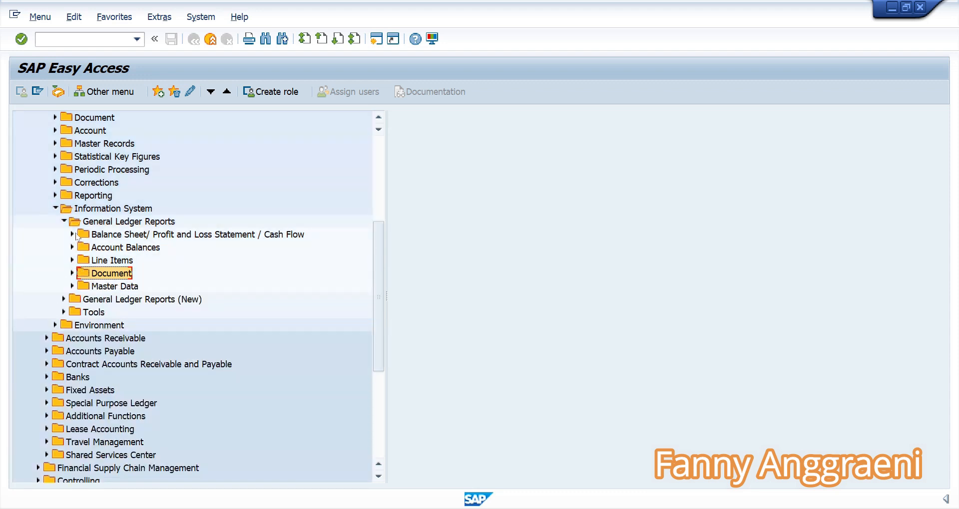
click(72, 235)
click(80, 259)
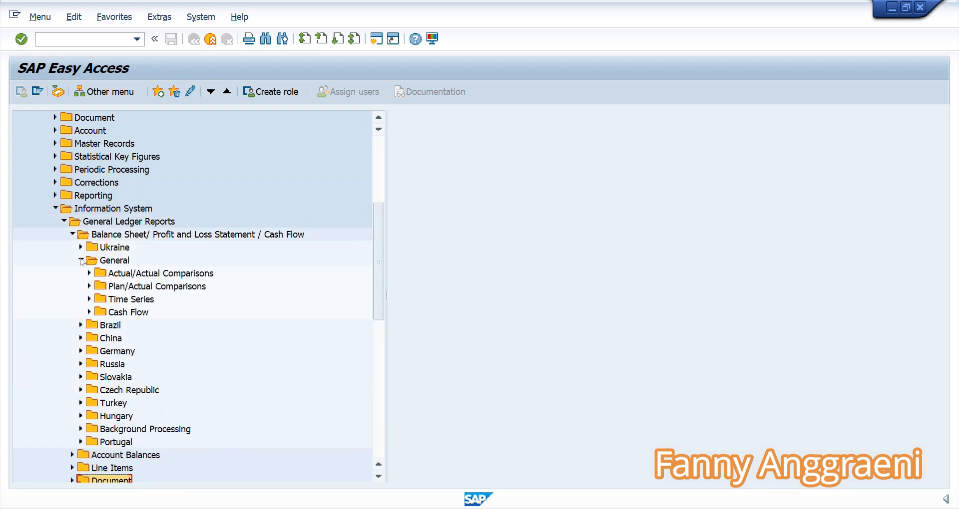
click(90, 274)
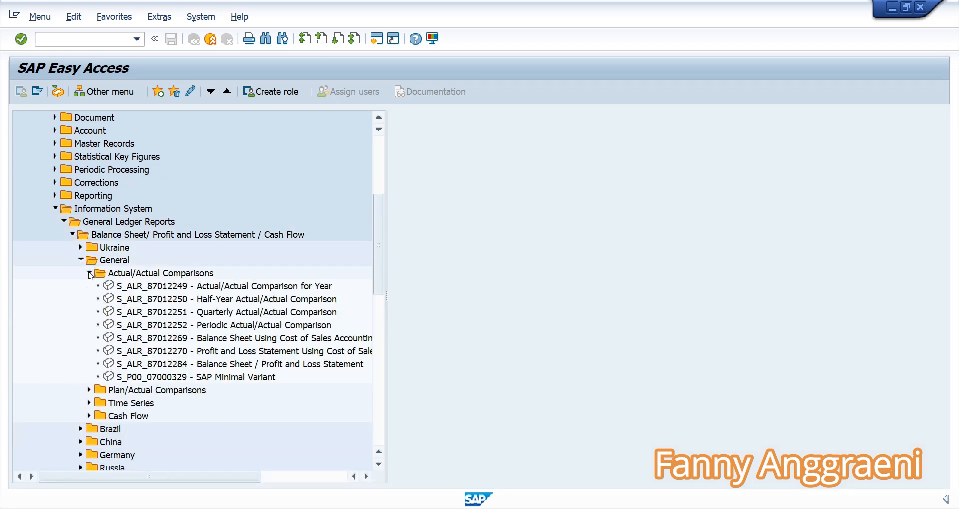
click(163, 327)
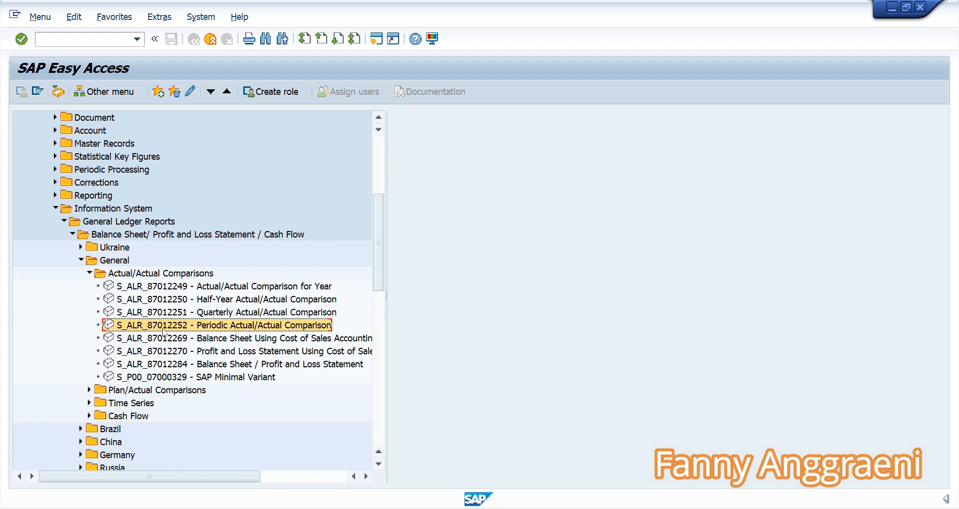
double_click(163, 329)
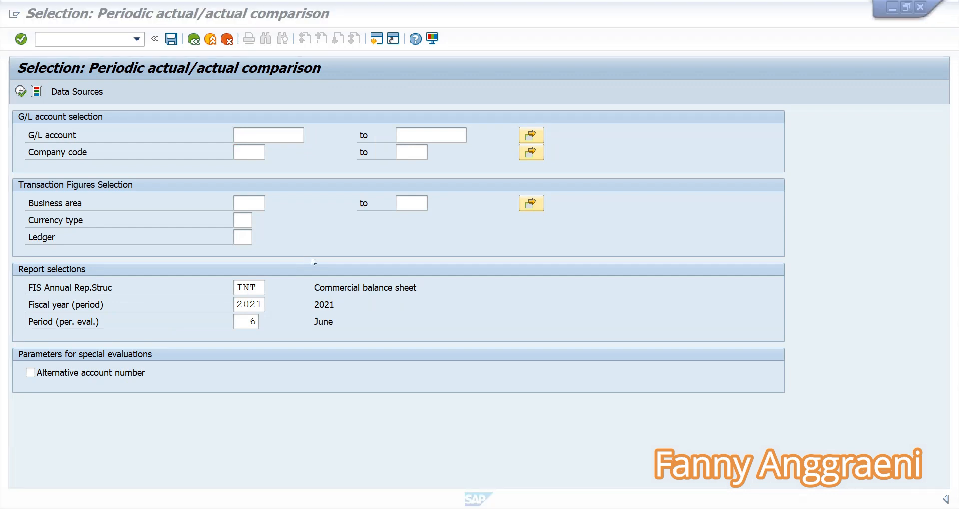
Run the periodic comparison for company code 1000 with evaluation period 12, keeping structure INT and fiscal year 2021.
click(248, 150)
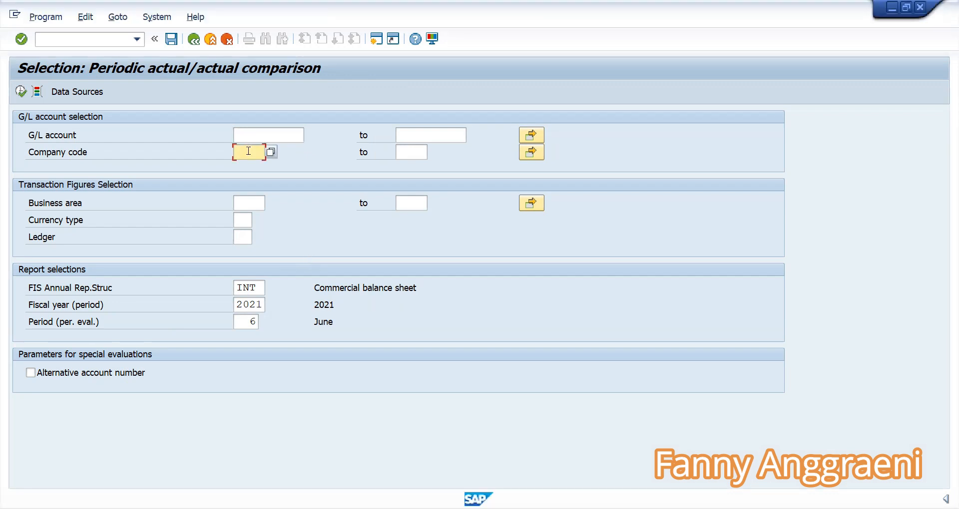
text(10)
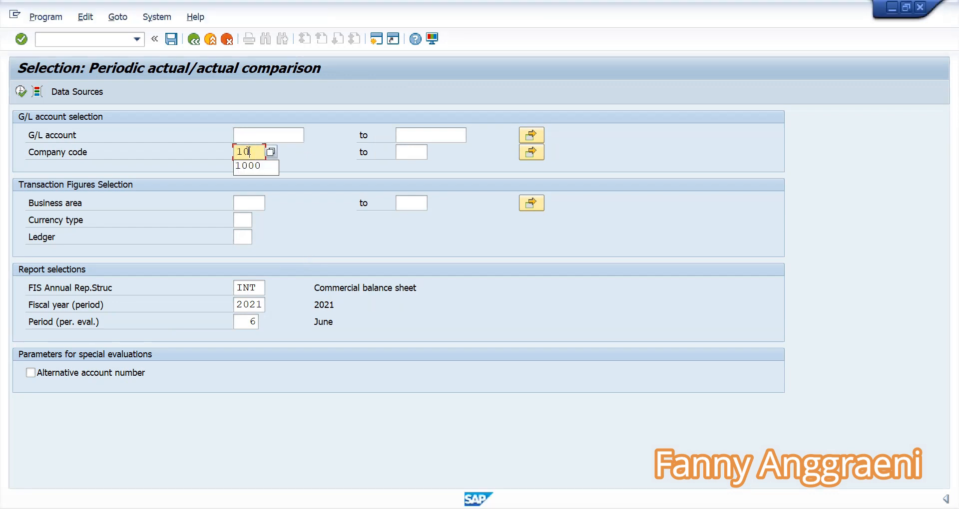
click(247, 165)
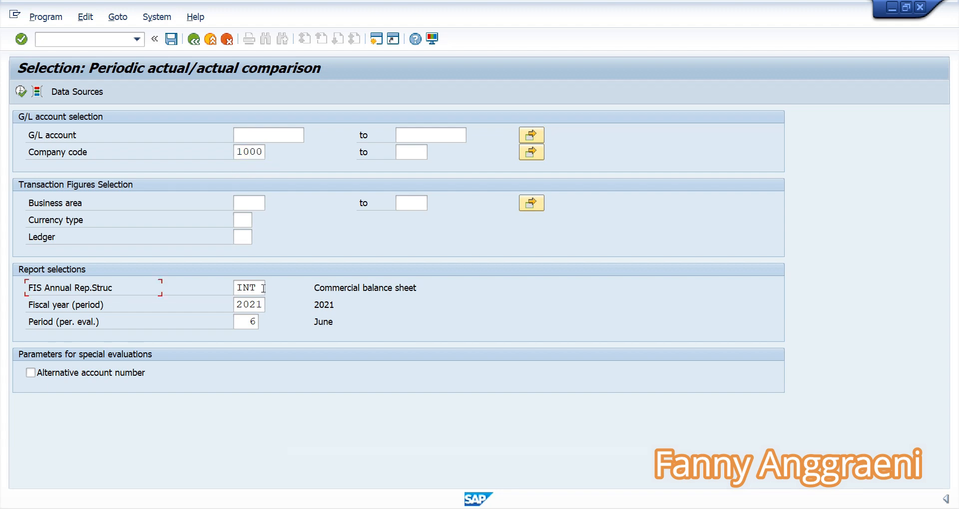
click(263, 288)
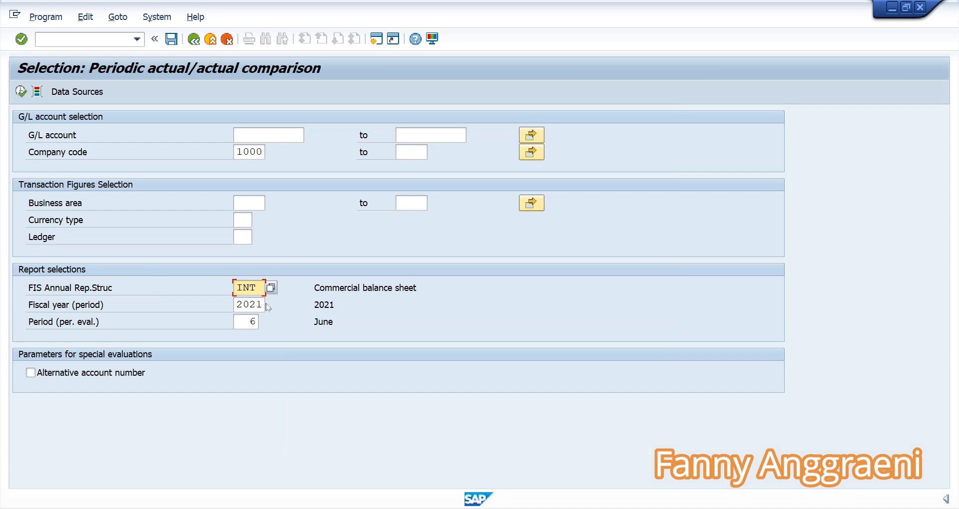
click(252, 322)
key(BackSpace)
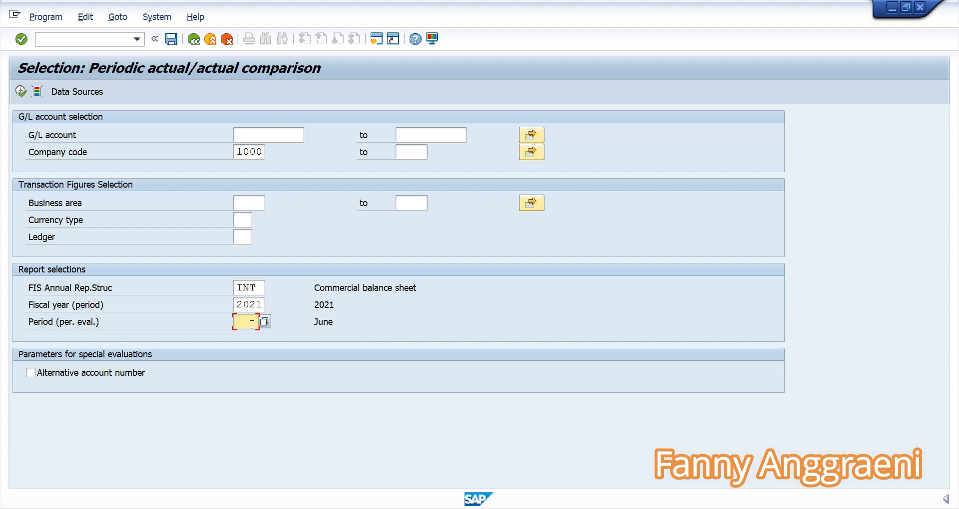
text(12)
click(21, 91)
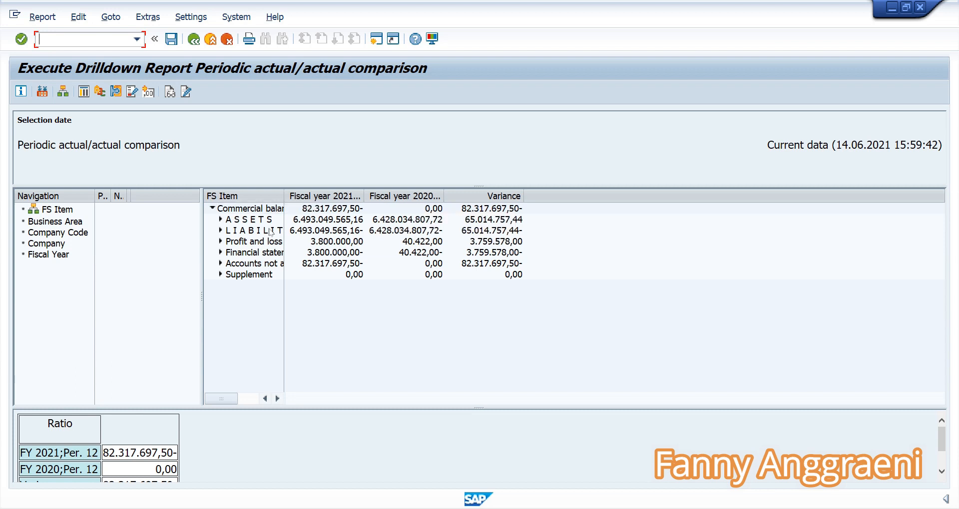
Examine the assets, fixed and current assets, liabilities and profit and loss items in the periodic actual/actual comparison.
click(221, 220)
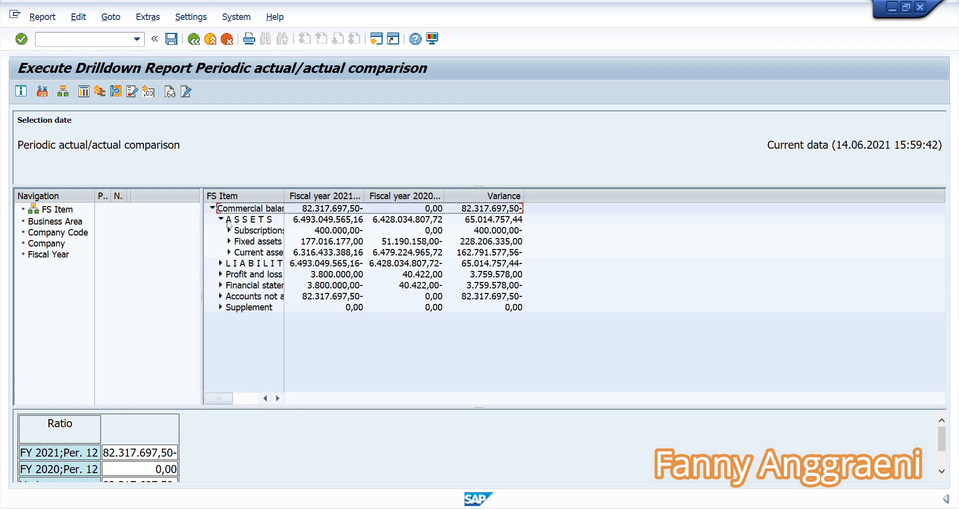
click(221, 220)
click(220, 219)
click(229, 242)
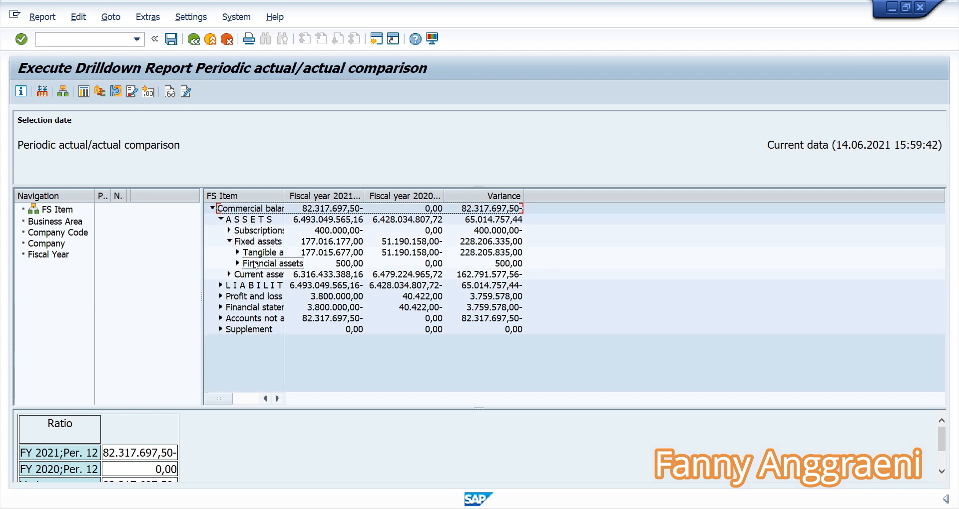
double_click(245, 276)
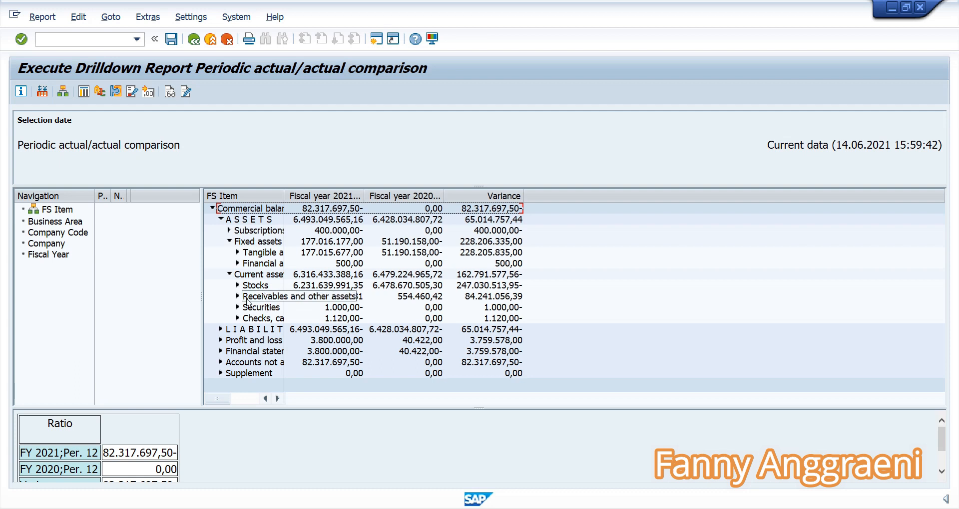
click(220, 330)
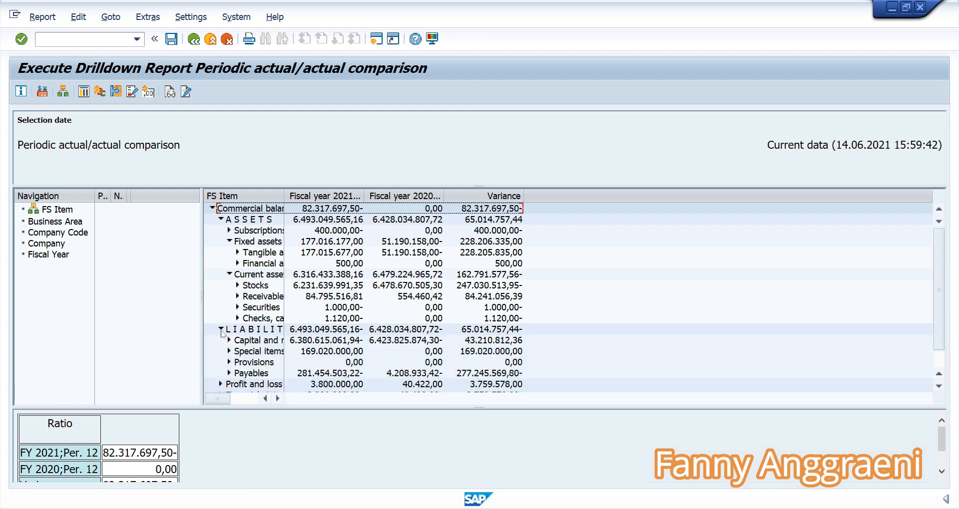
scroll(225, 335, down, 1)
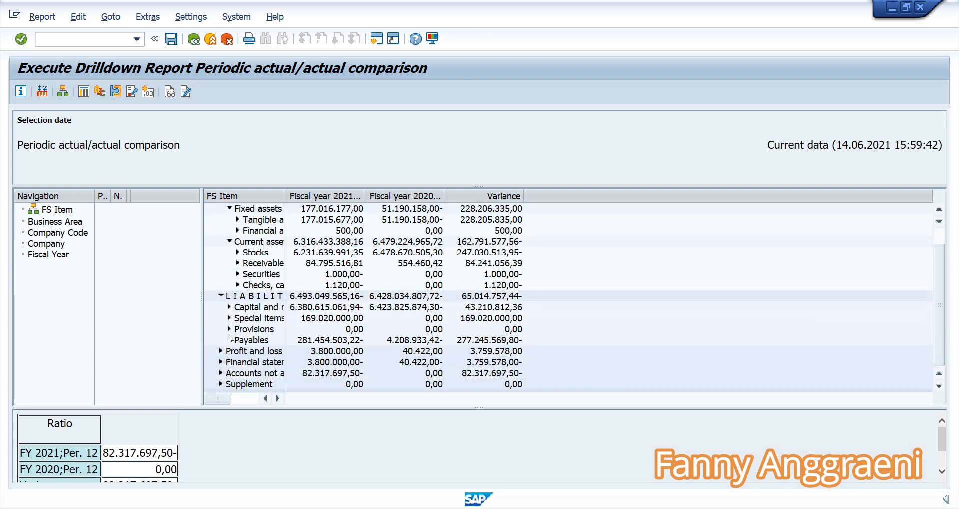
click(220, 350)
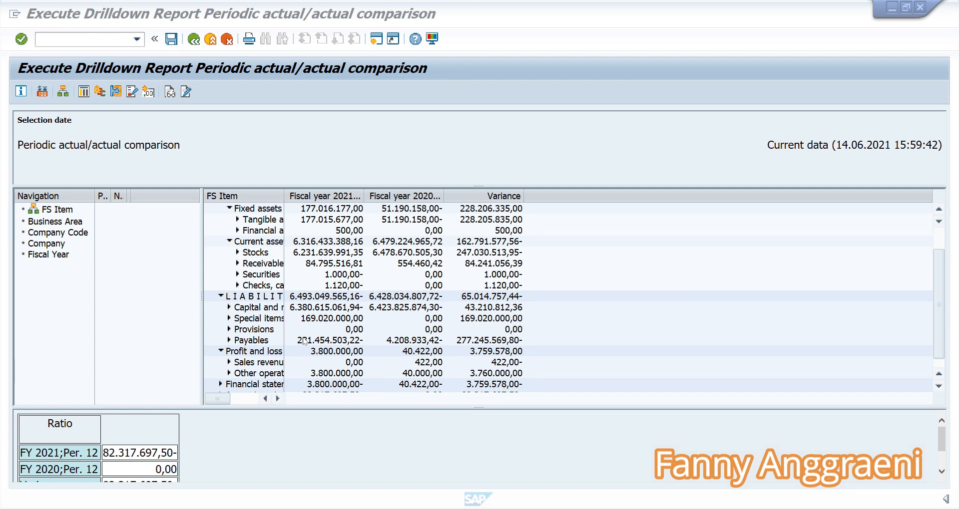
Leave the drilldown report and return to SAP Easy Access with the transaction command /n.
click(77, 41)
text(/n)
key(Return)
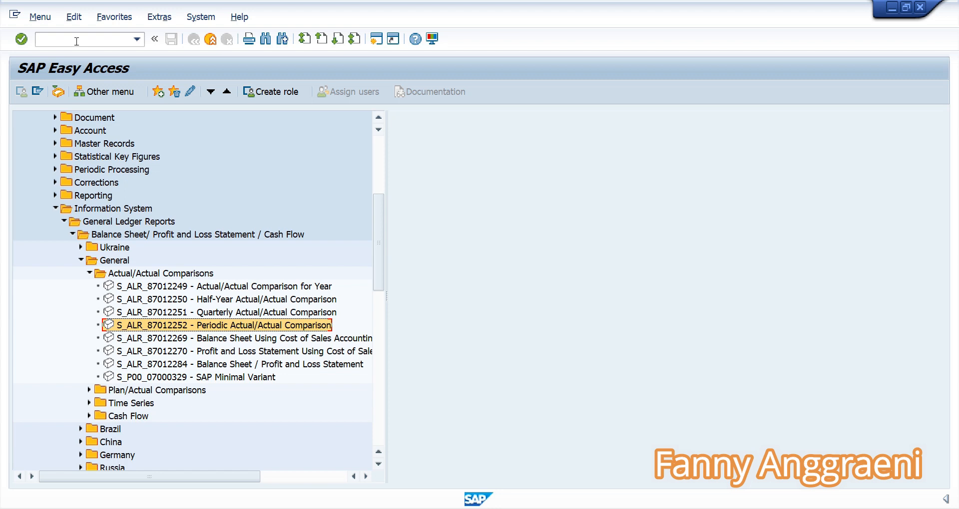
Collapse the General Ledger folder and open FBL1N - Display/Change Line Items from the Accounts Payable account functions.
scroll(58, 214, up, 3)
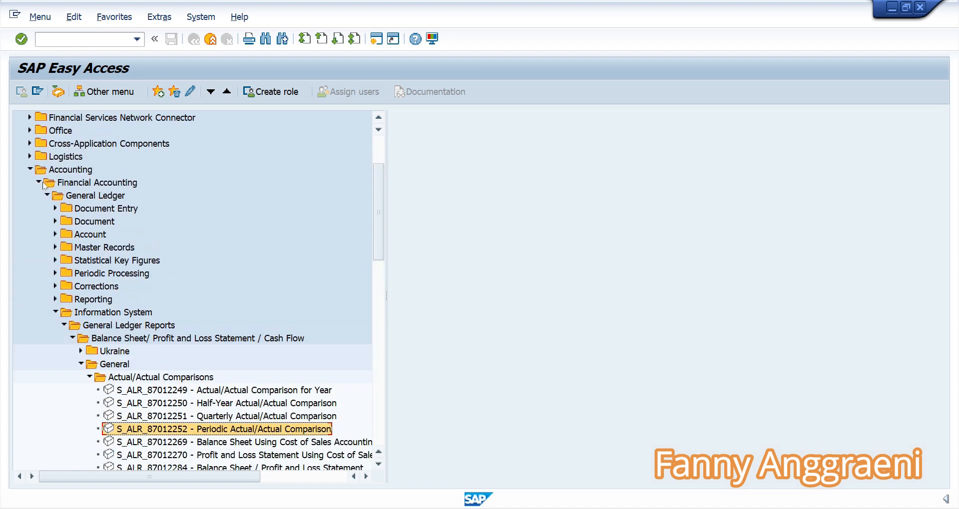
click(47, 195)
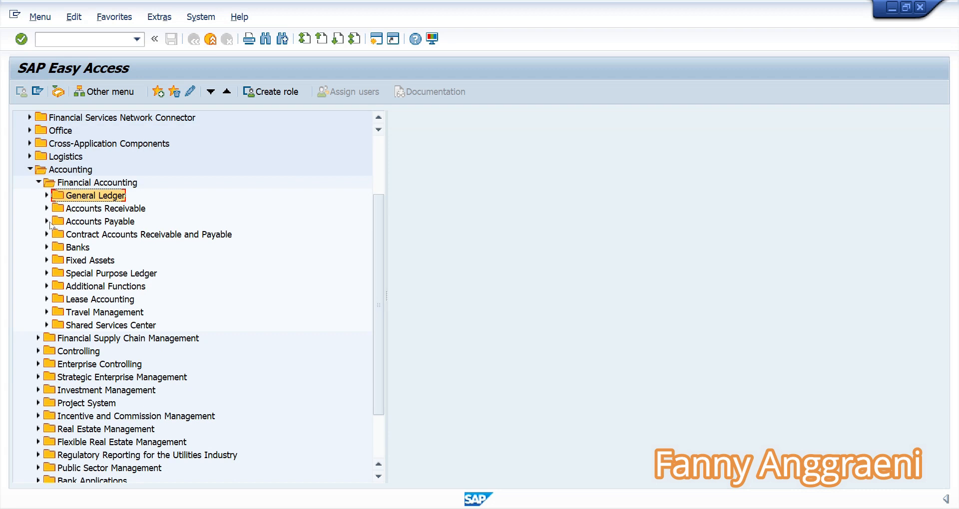
click(47, 221)
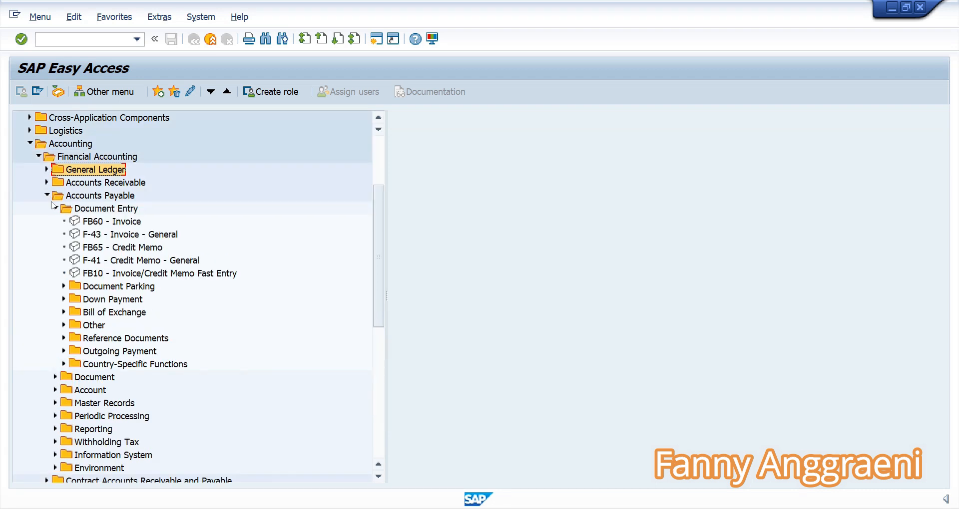
click(55, 208)
click(55, 234)
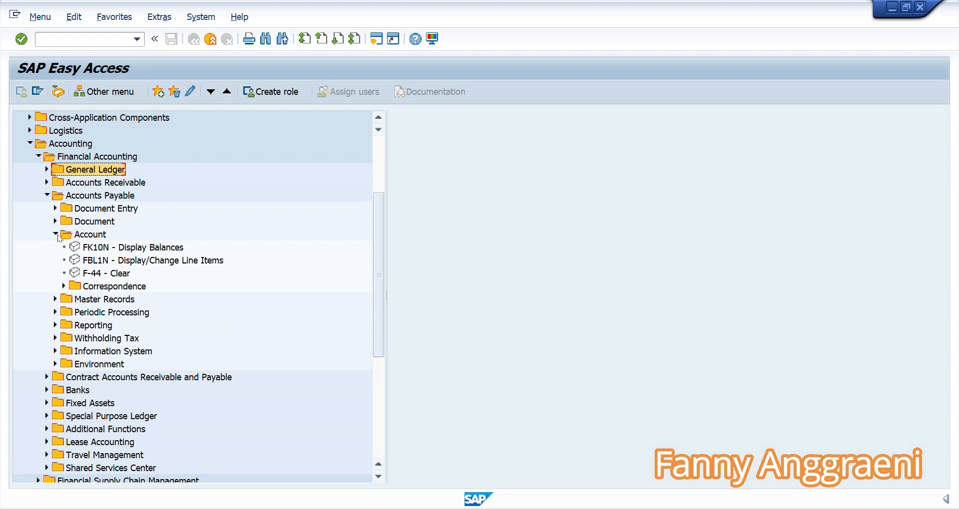
click(105, 263)
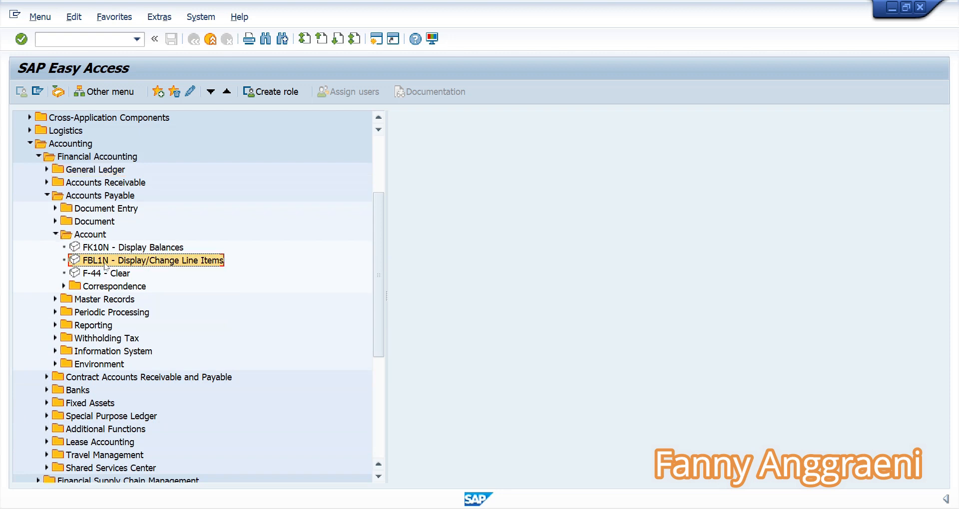
double_click(131, 261)
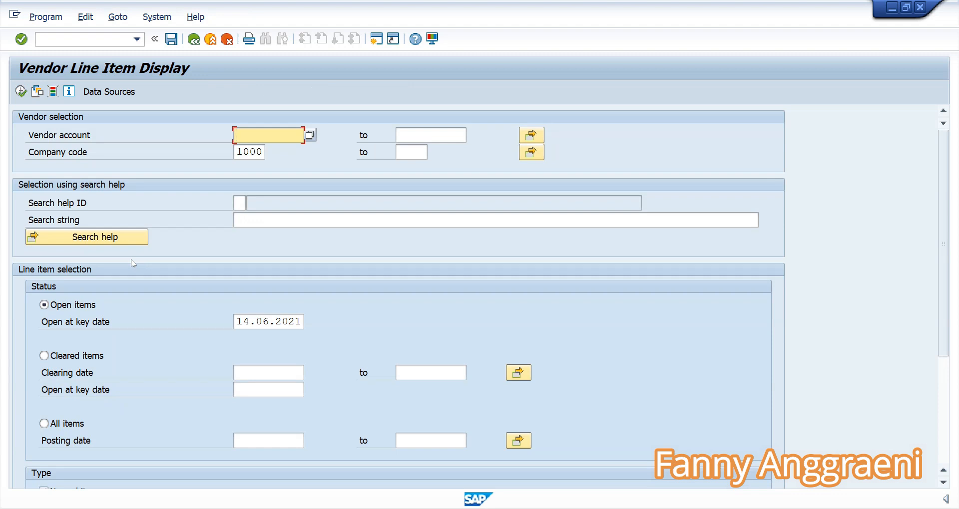
List the open items of vendor AGENCYF00 and display the document overview of the 2.500,00 EUR invoice.
text(AGENCYF00)
click(20, 91)
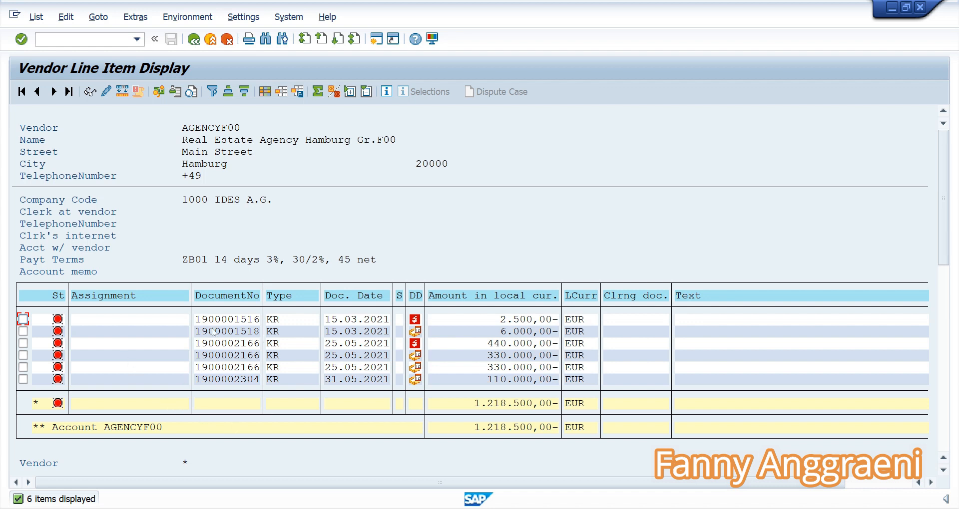
click(22, 318)
click(91, 94)
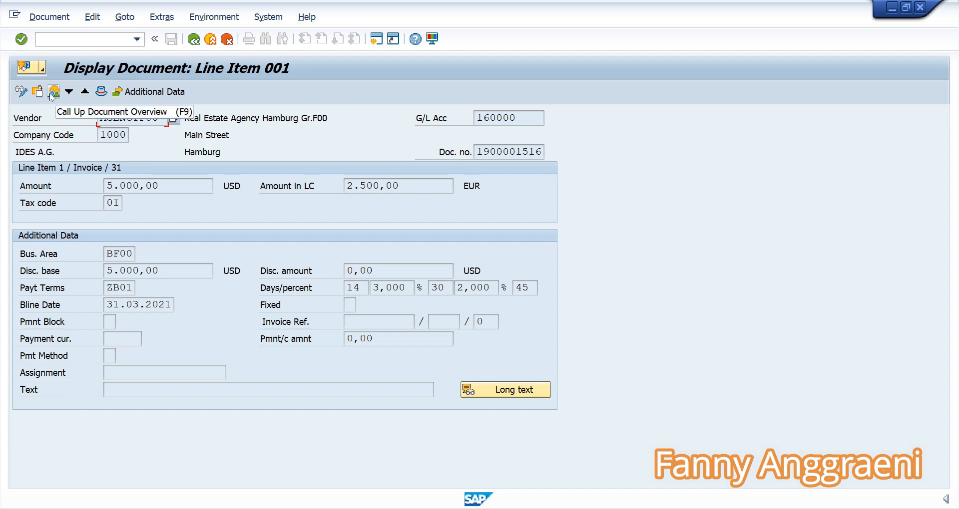
click(53, 92)
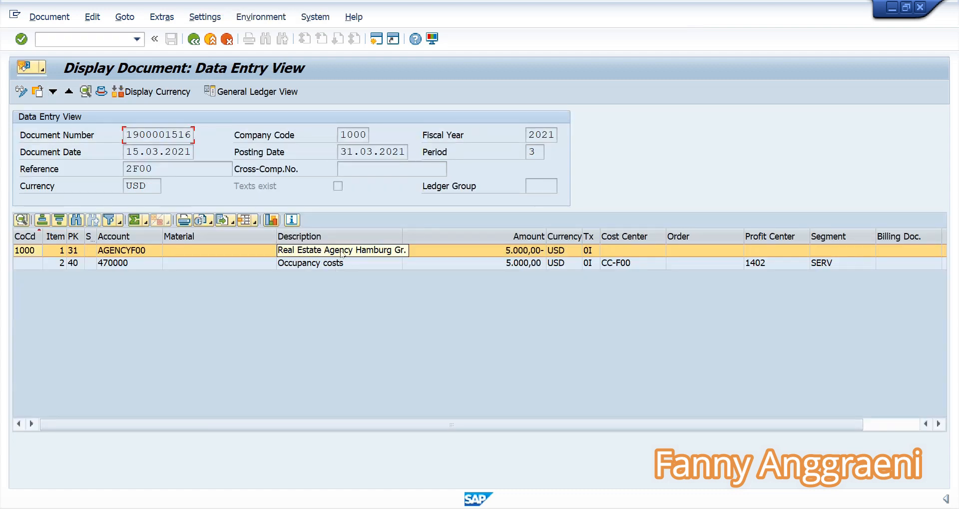
Inspect the occupancy costs line item of the invoice and return to the vendor line item list.
click(313, 265)
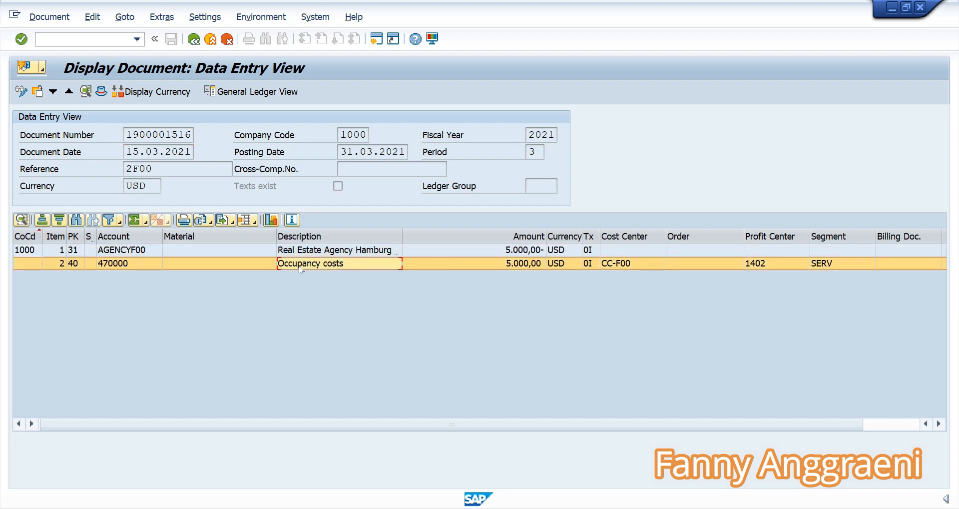
double_click(300, 265)
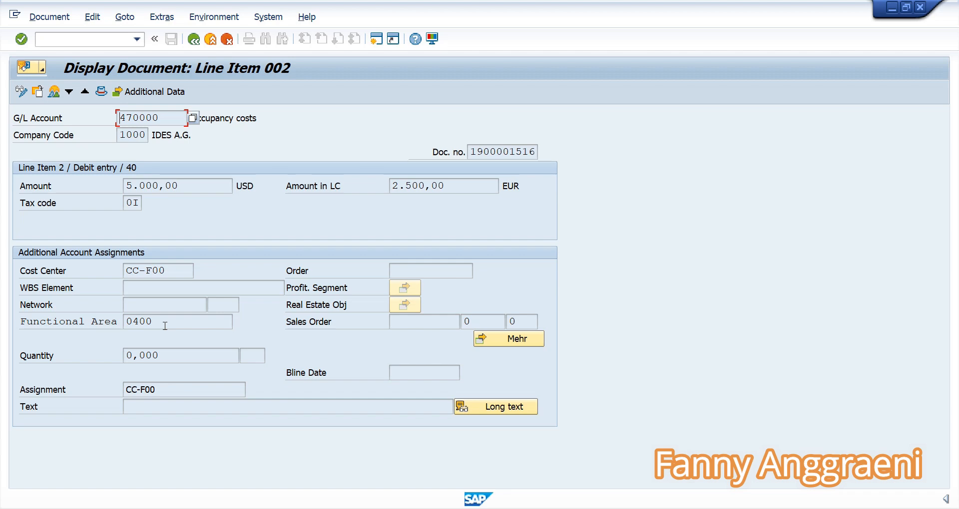
click(226, 39)
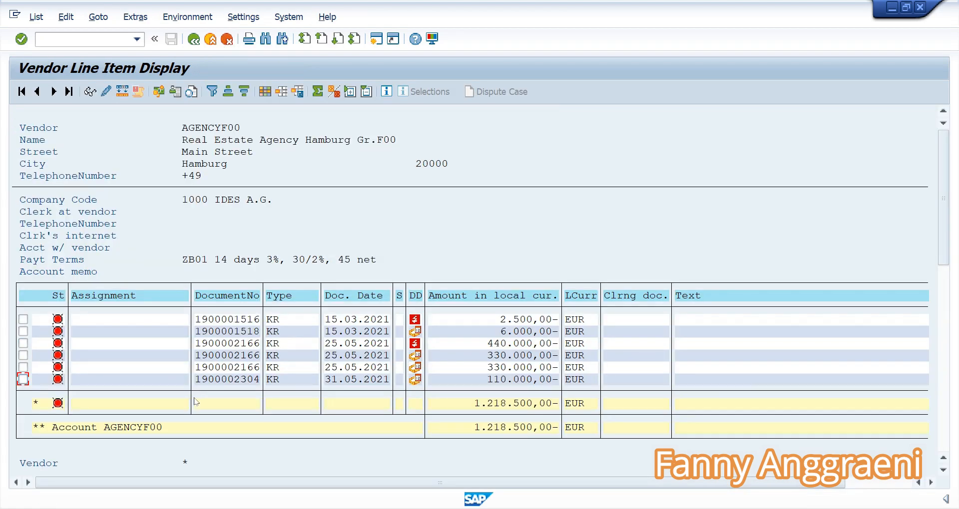
Open the vendor's 6.000,00 EUR invoice, call up its document overview and display its occupancy costs line item.
click(23, 331)
click(88, 95)
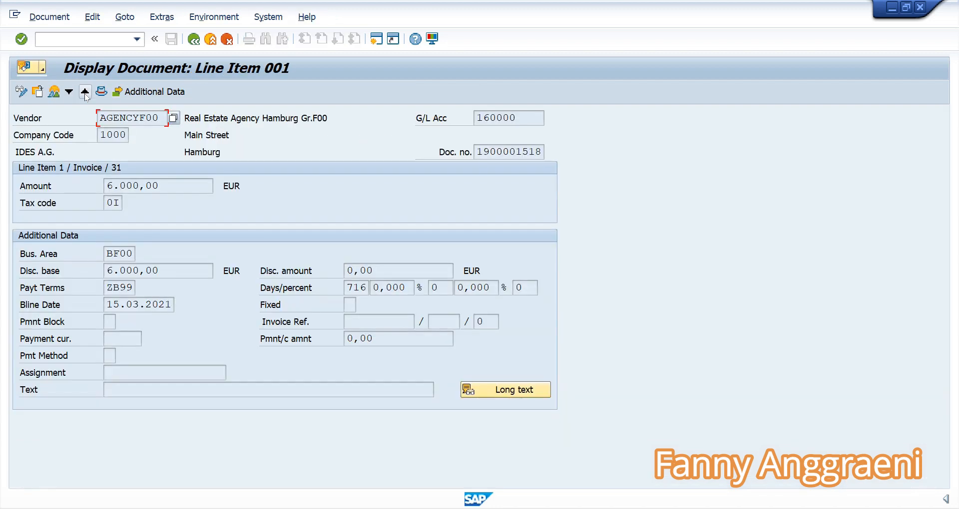
click(59, 94)
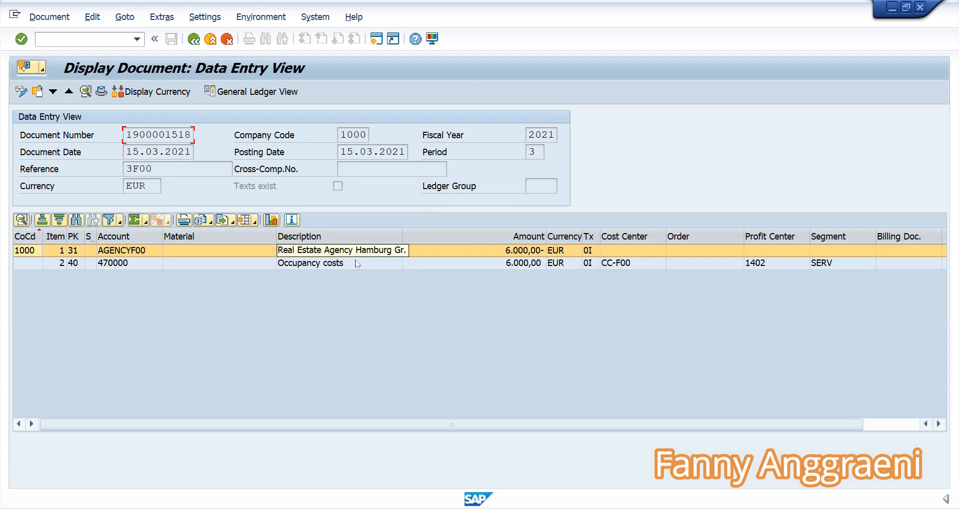
double_click(320, 264)
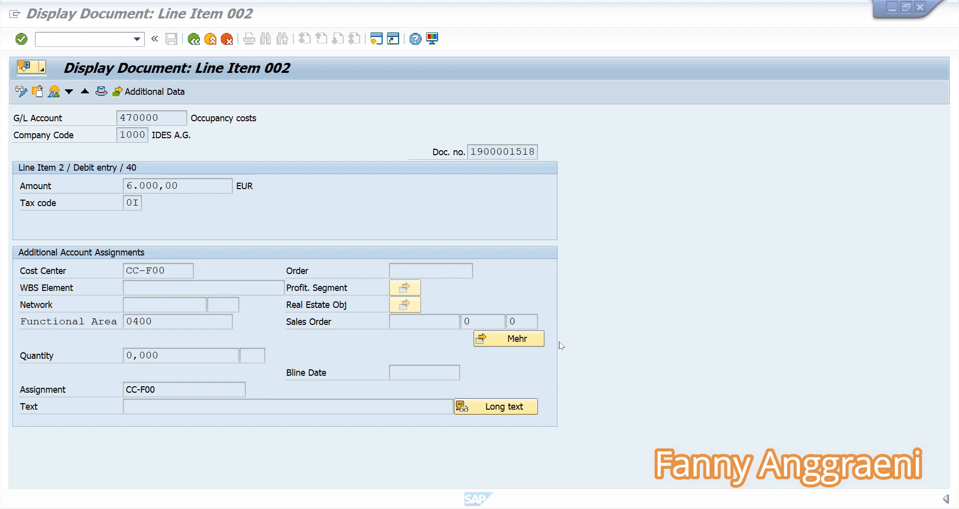
Leave the line item display for the SAP Easy Access menu and collapse the General Ledger Reports folder.
click(99, 40)
text(/n)
key(Return)
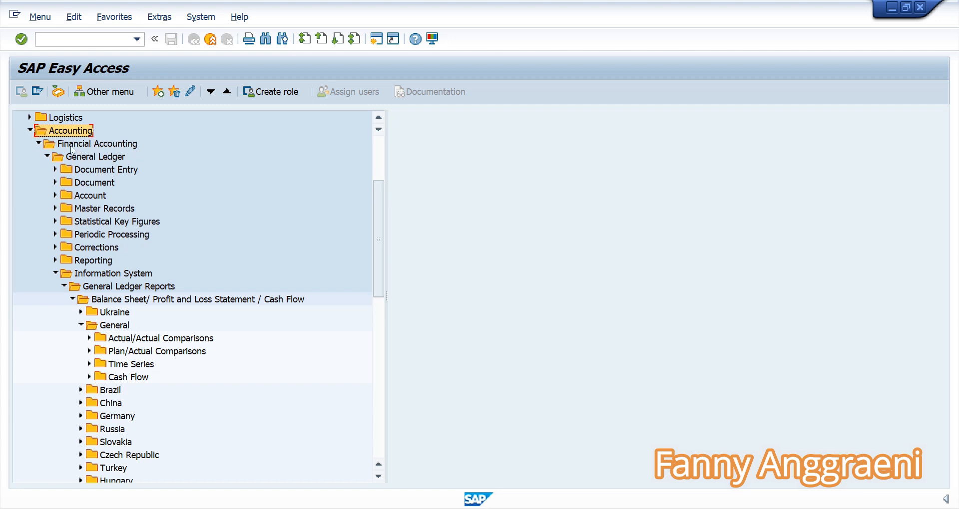
click(64, 286)
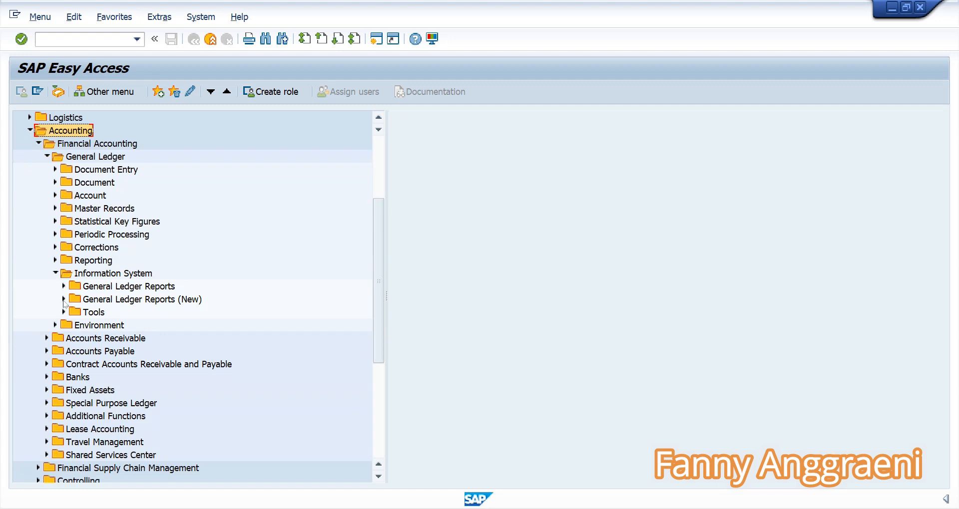
Open S_PL0_86000028 - Financial Statement: Actual/Actual Comparison from the general financial statement reports in General Ledger Reports (New).
click(63, 300)
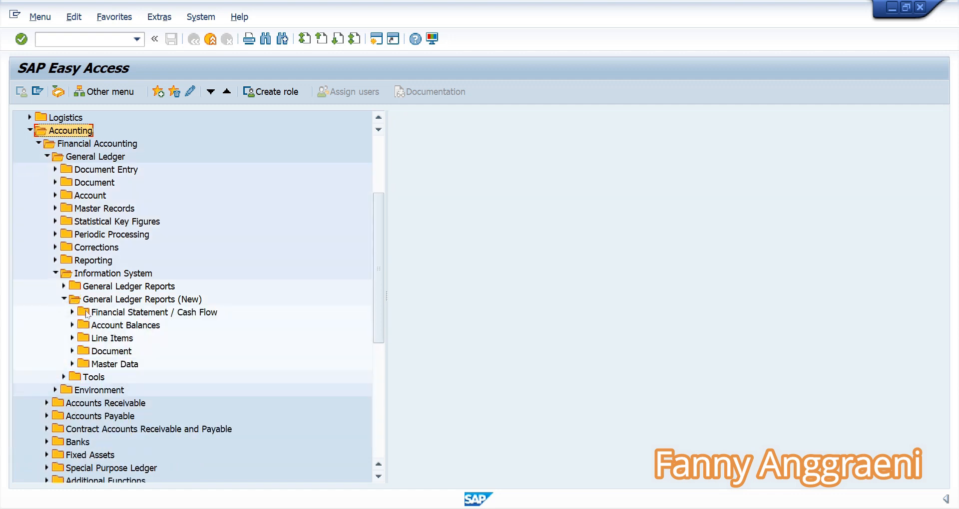
click(72, 312)
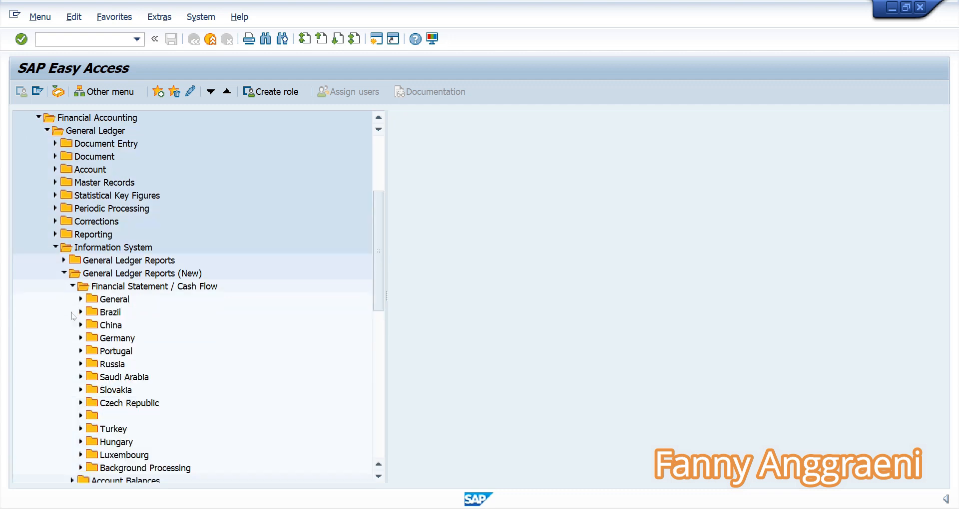
click(81, 299)
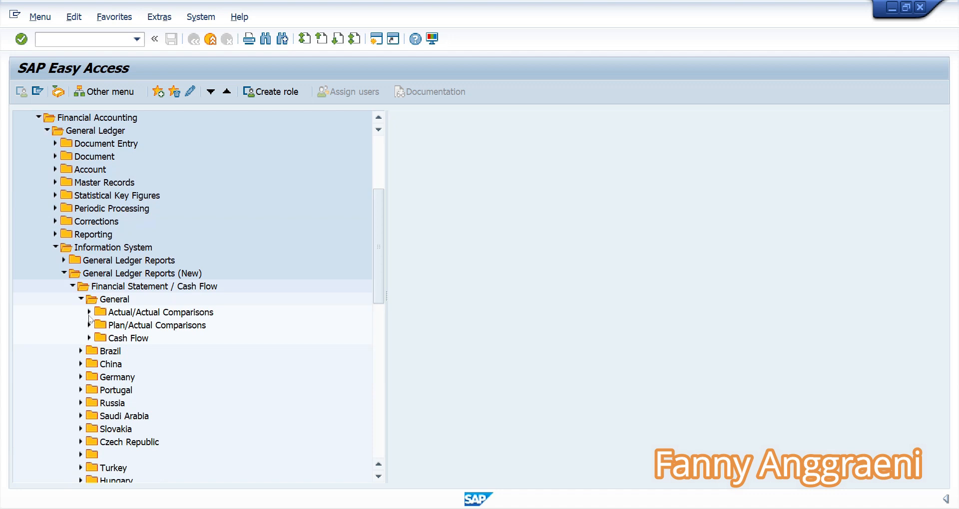
click(88, 312)
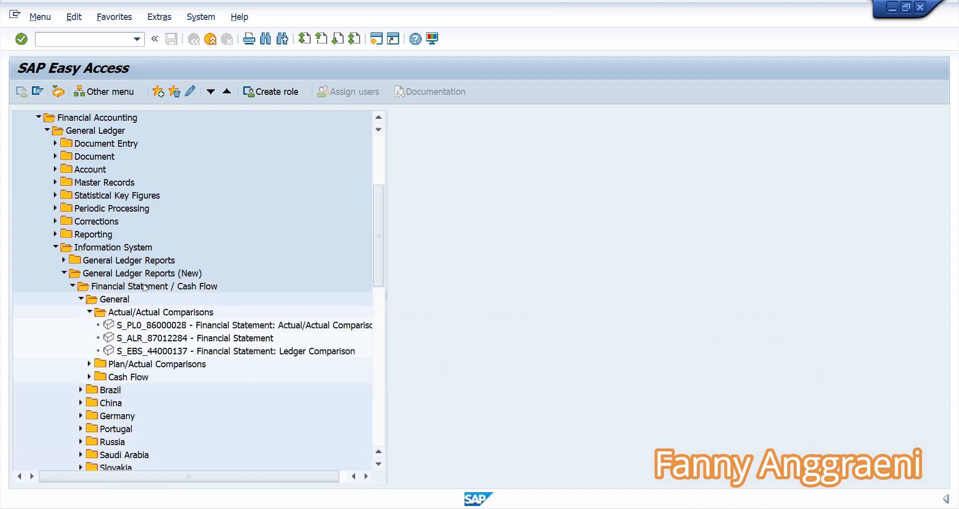
click(144, 325)
double_click(143, 325)
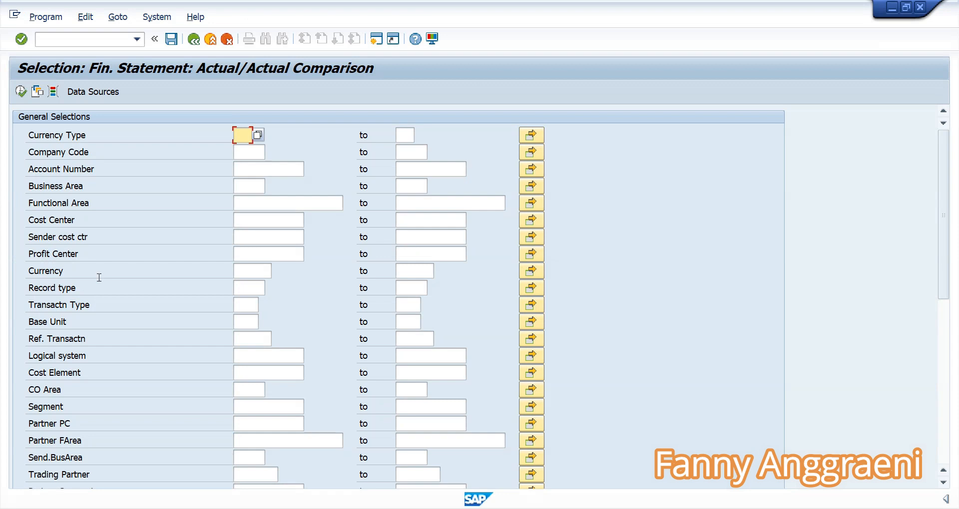
Restrict the general selections to currency type 10 (company code currency), company code 1000 and business area BF00.
click(258, 135)
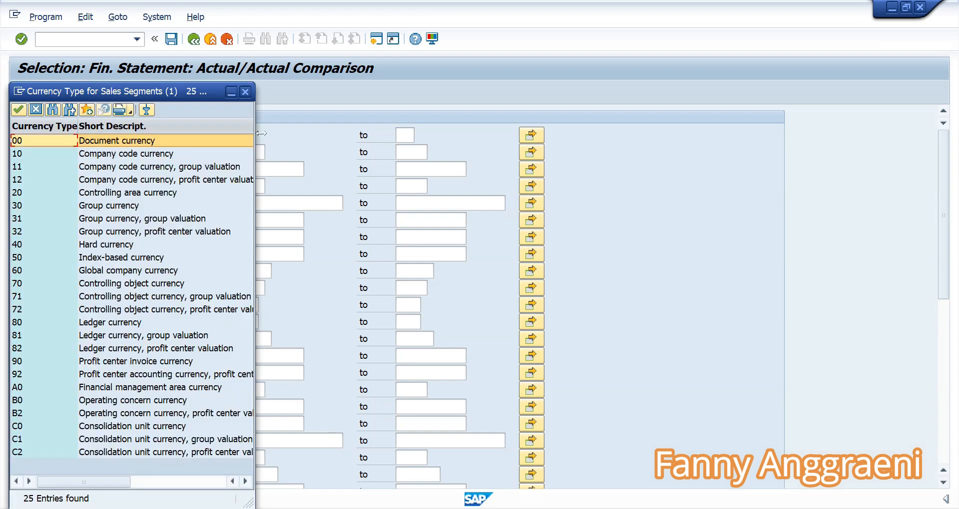
click(21, 155)
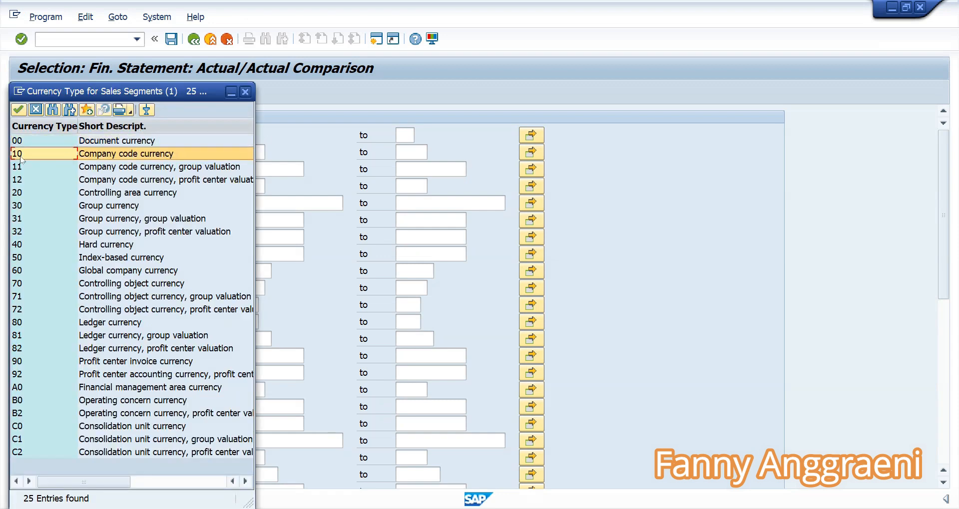
double_click(47, 150)
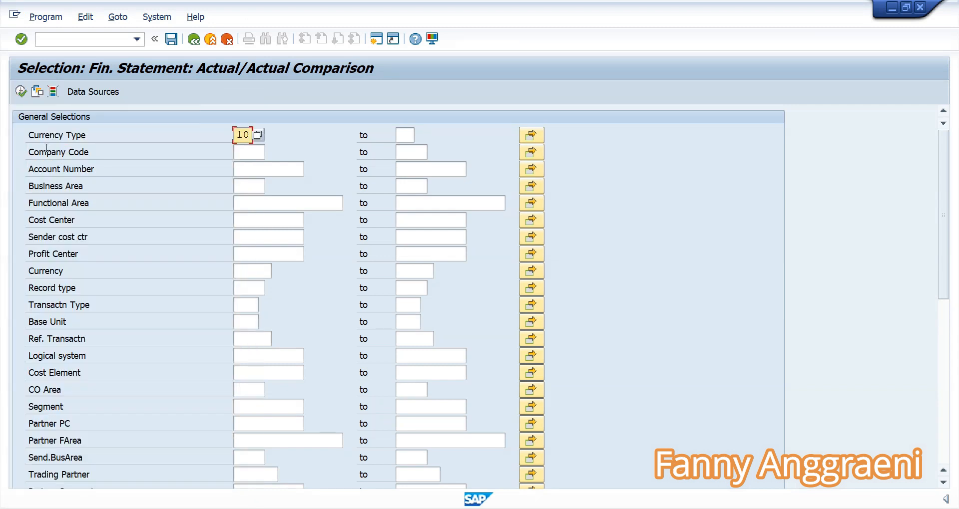
click(243, 150)
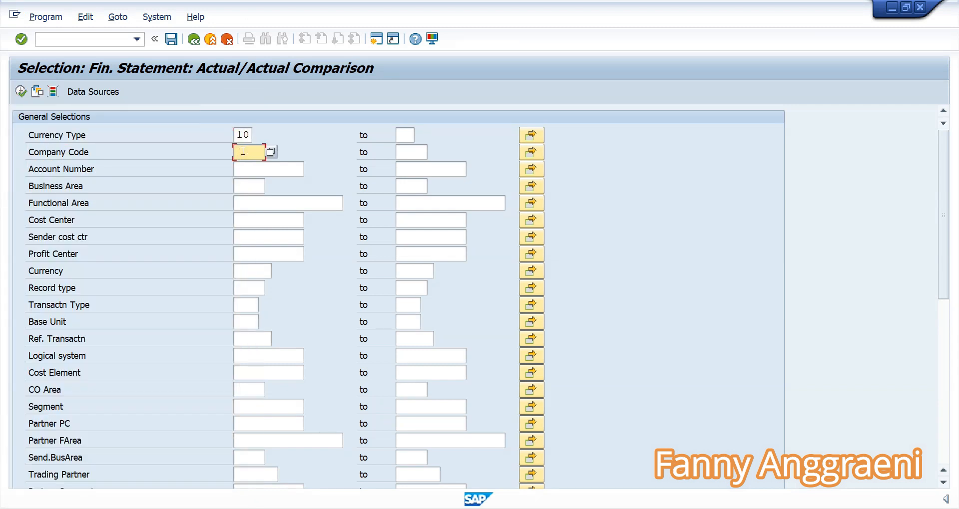
text(1000)
click(246, 188)
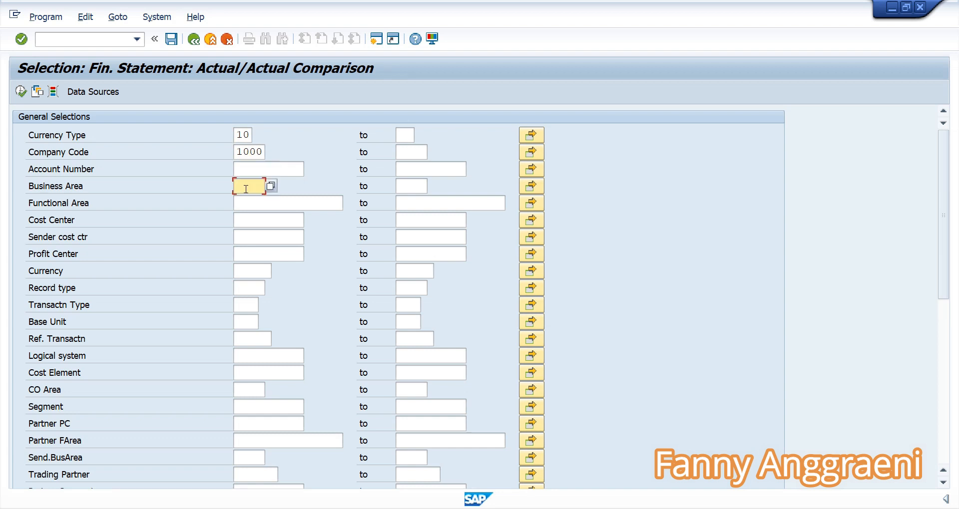
text(BF00)
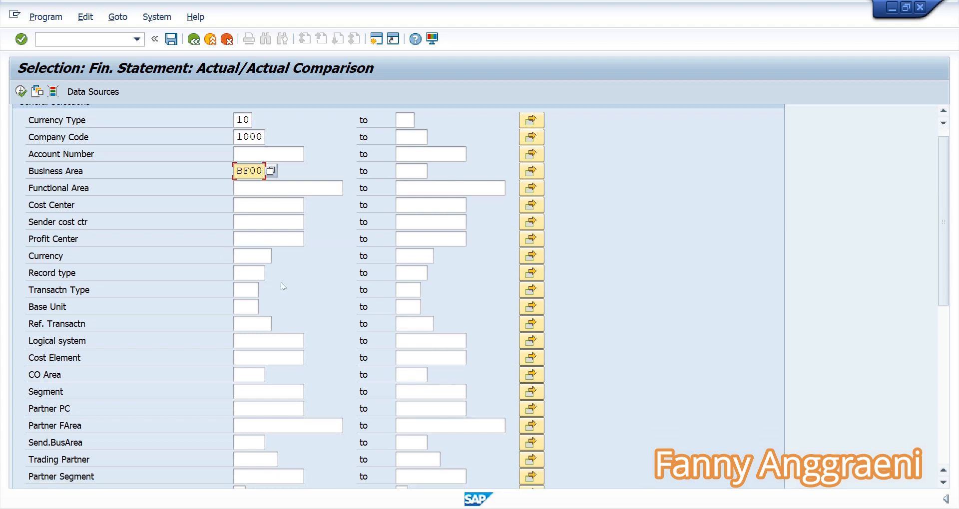
Choose the local ledger L6 in the report selections.
scroll(282, 288, down, 5)
click(242, 304)
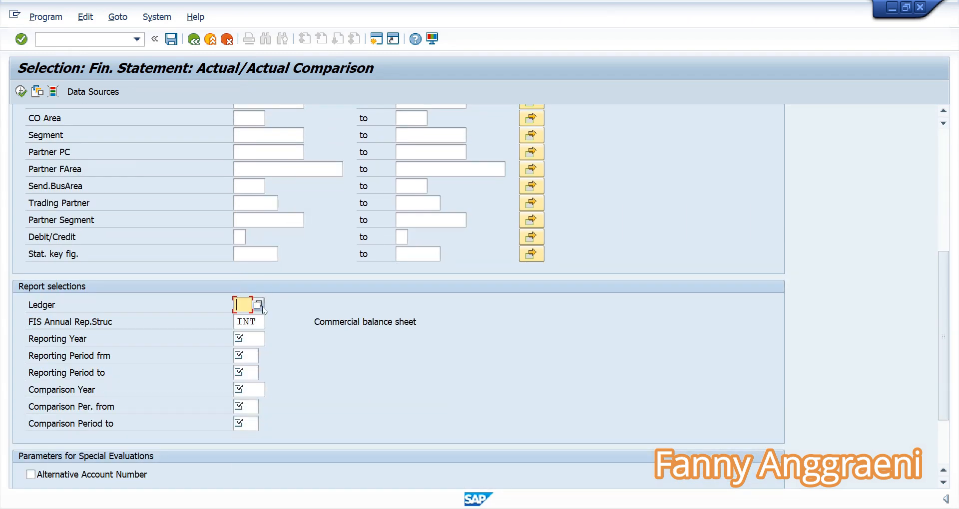
click(261, 305)
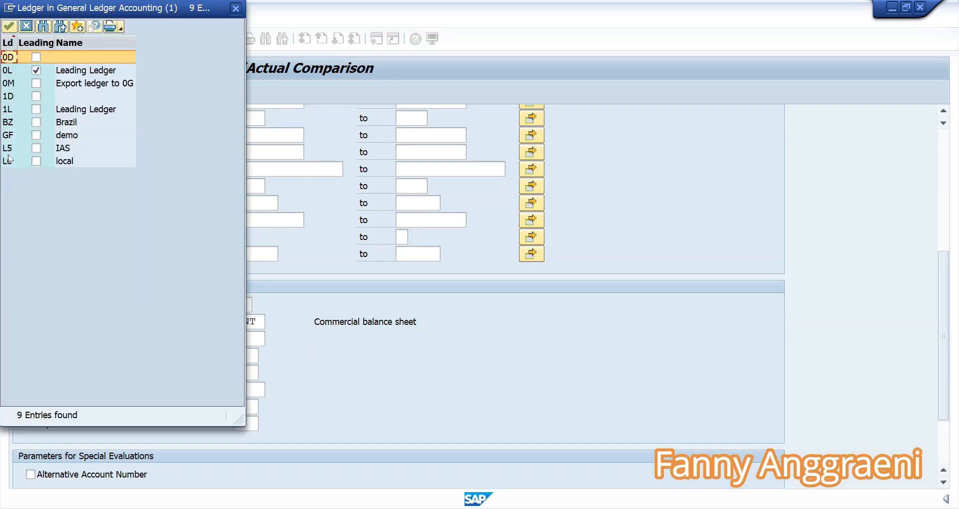
double_click(9, 159)
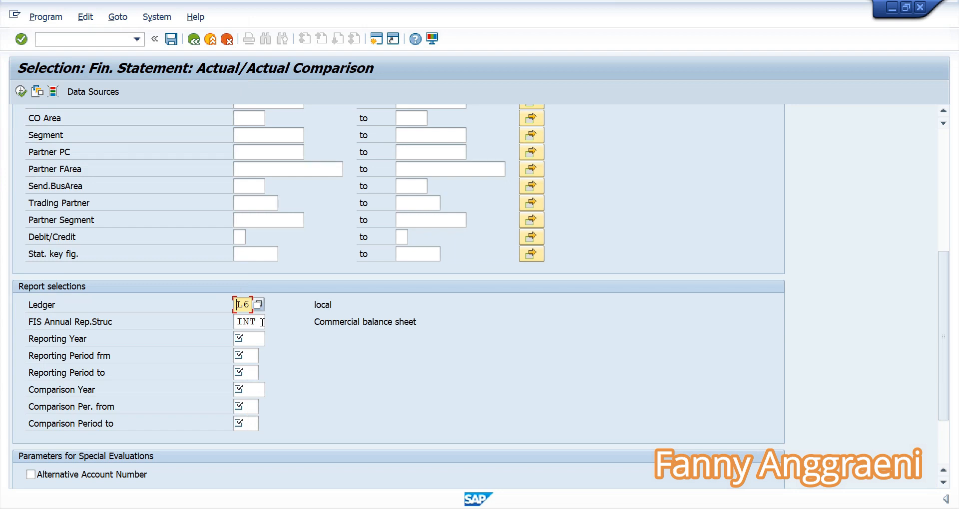
Set the reporting year to 2021 with reporting periods 1 to 12.
click(256, 337)
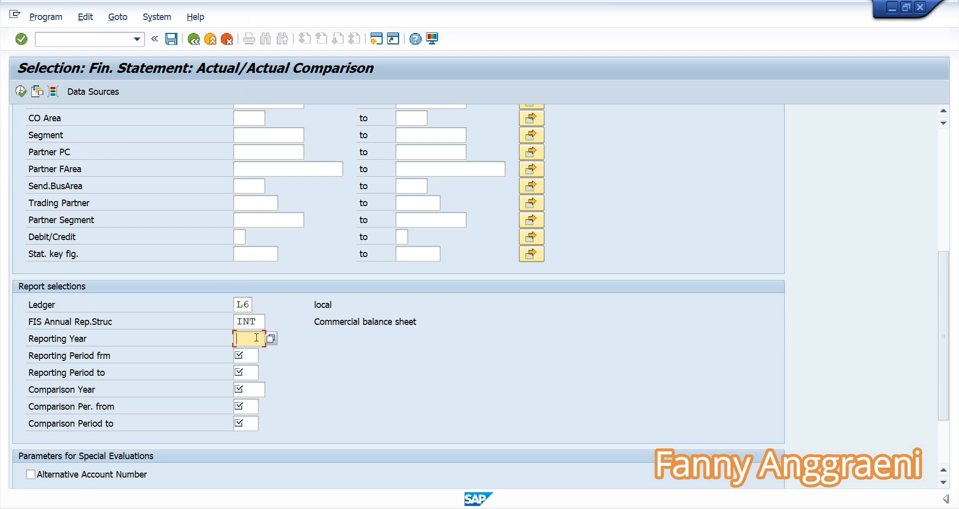
text(2021)
click(249, 355)
text(1)
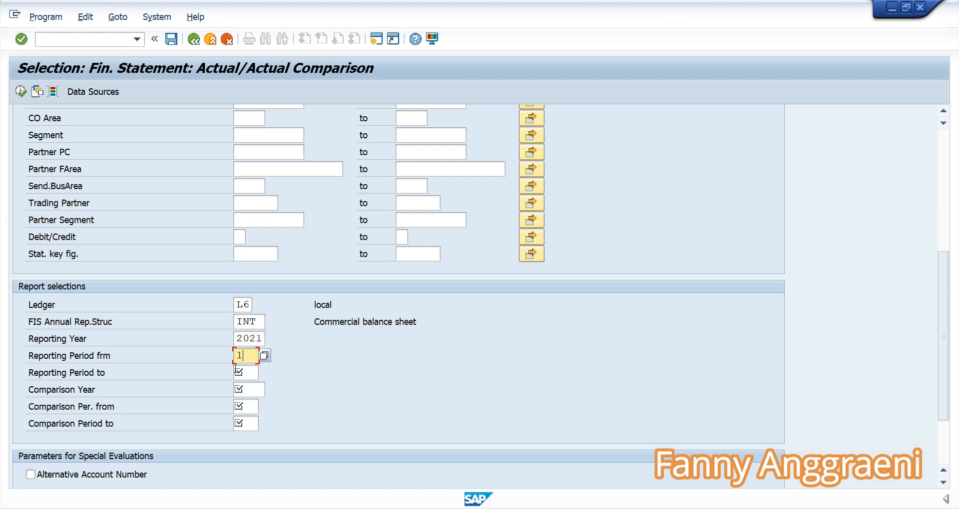
key(Tab)
text(12)
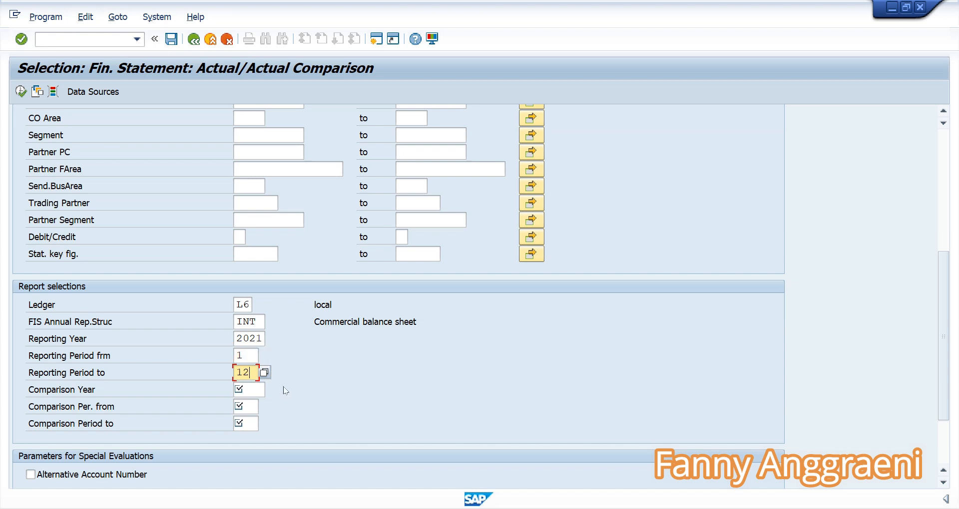
Set the comparison year to 2020 with comparison periods 1 to 12 and validate the selections.
click(252, 392)
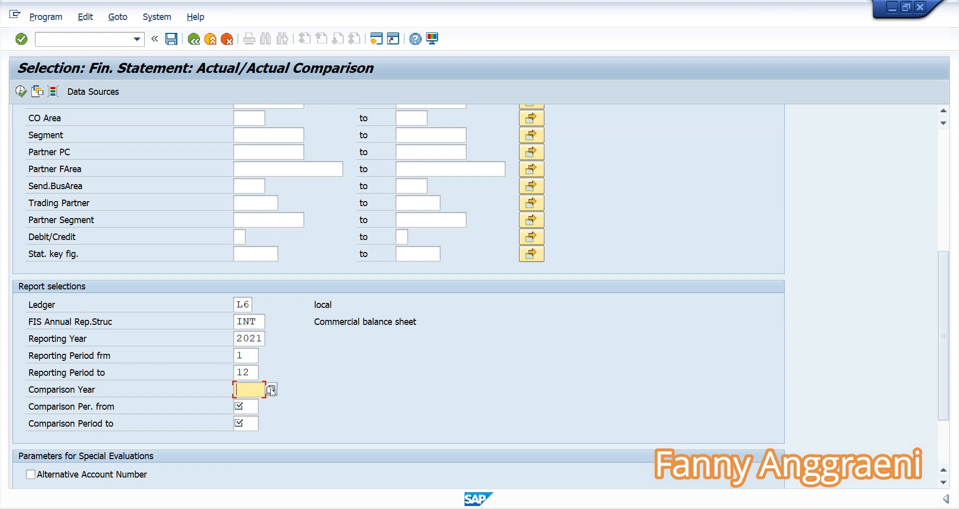
text(2020)
click(247, 408)
text(1)
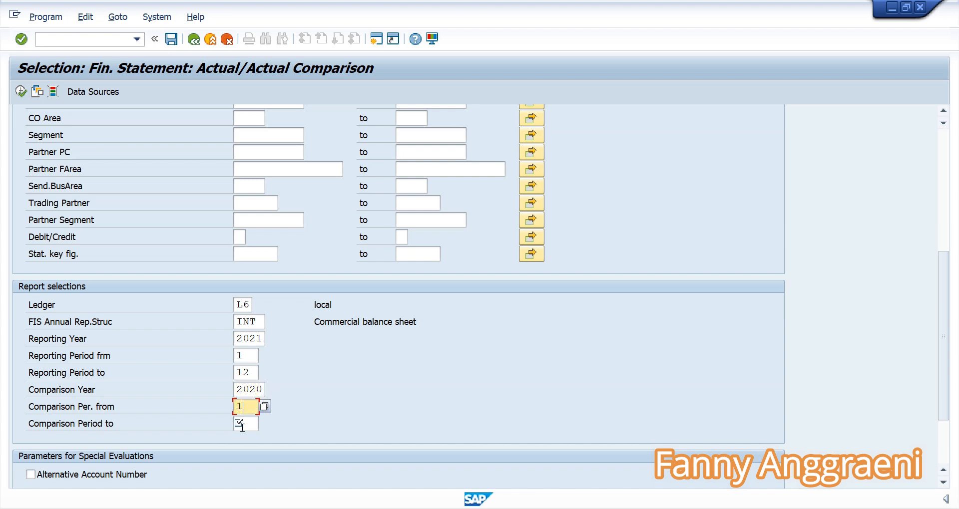
click(242, 424)
text(12)
key(Return)
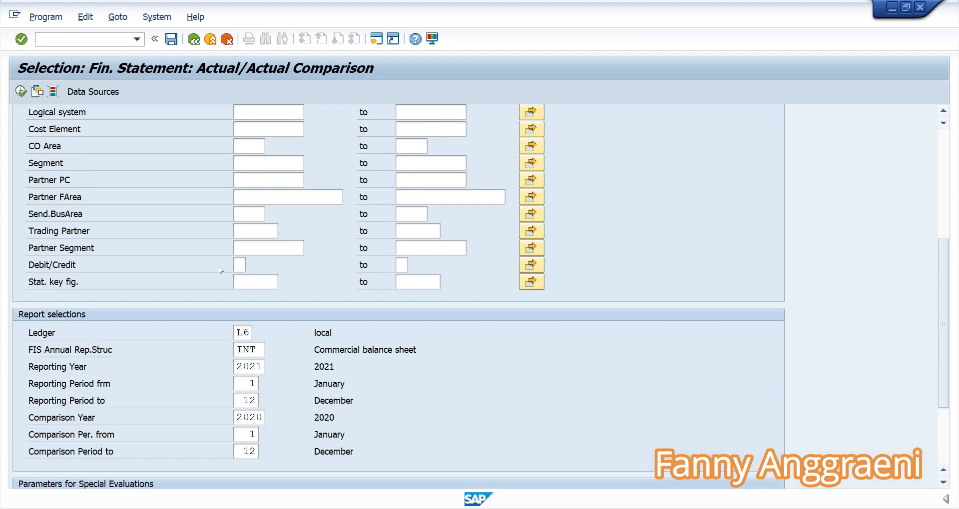
Run the financial statement comparison and expand its Liabilities, Profit and loss statement and Assets items.
scroll(145, 369, down, 5)
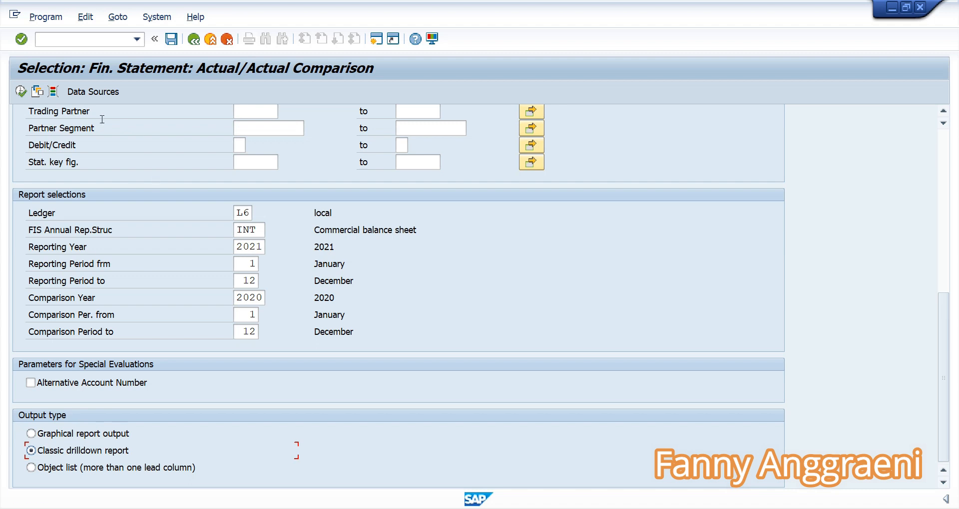
click(20, 91)
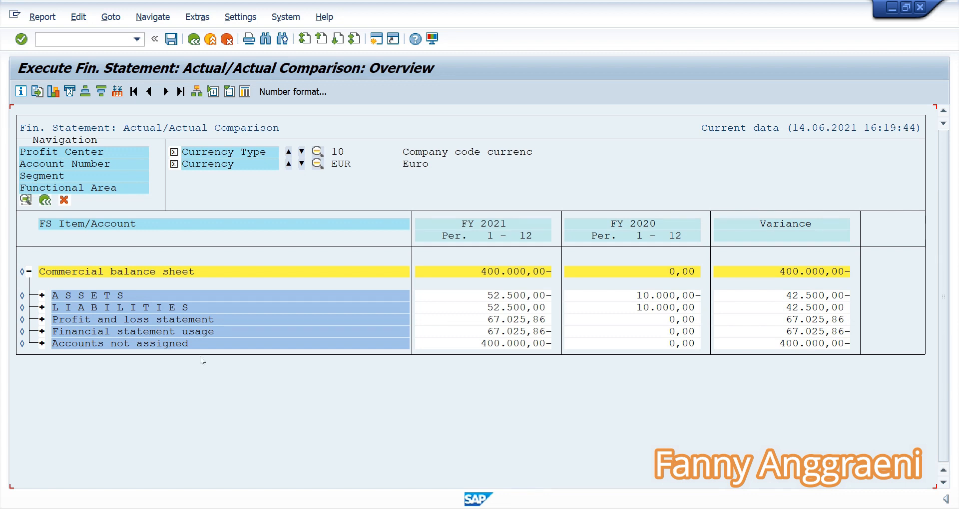
click(41, 307)
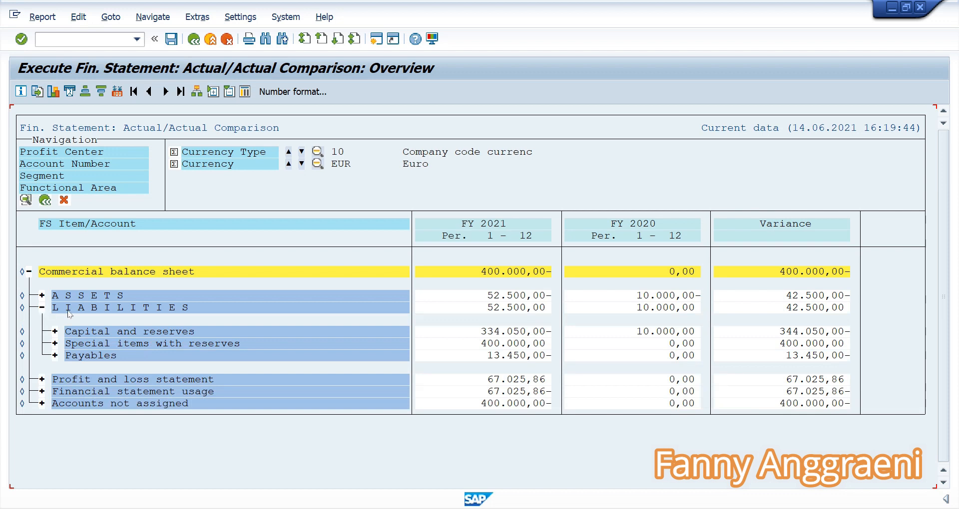
click(41, 381)
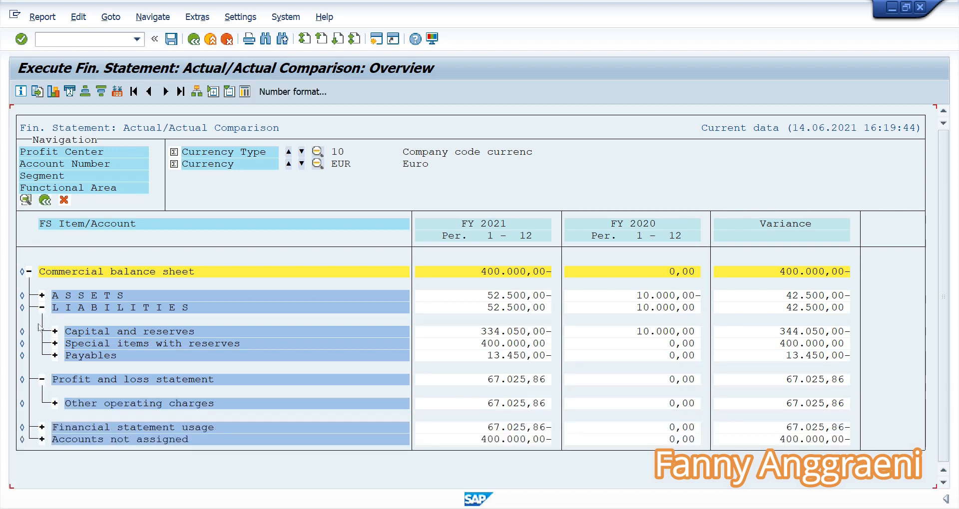
click(42, 296)
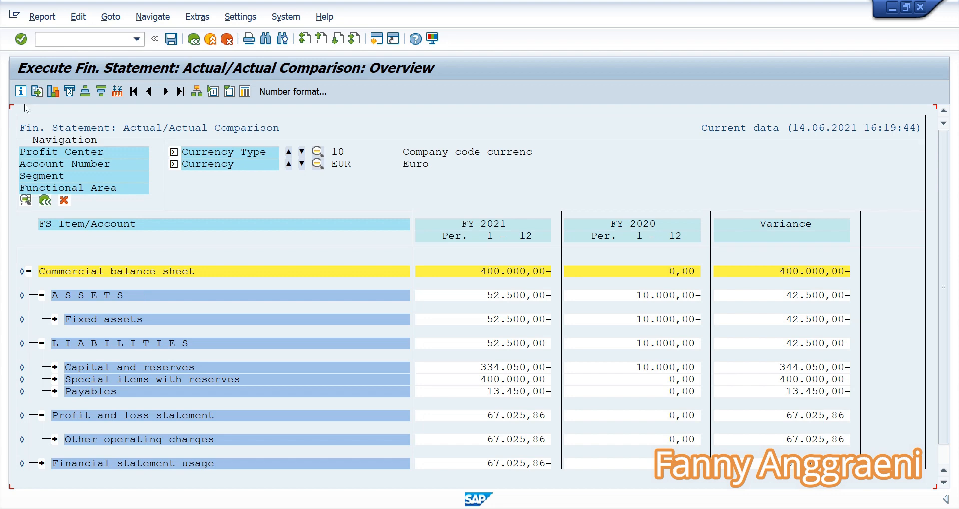
Leave the financial statement report and return to the SAP Easy Access menu.
click(73, 37)
text(/n)
key(Return)
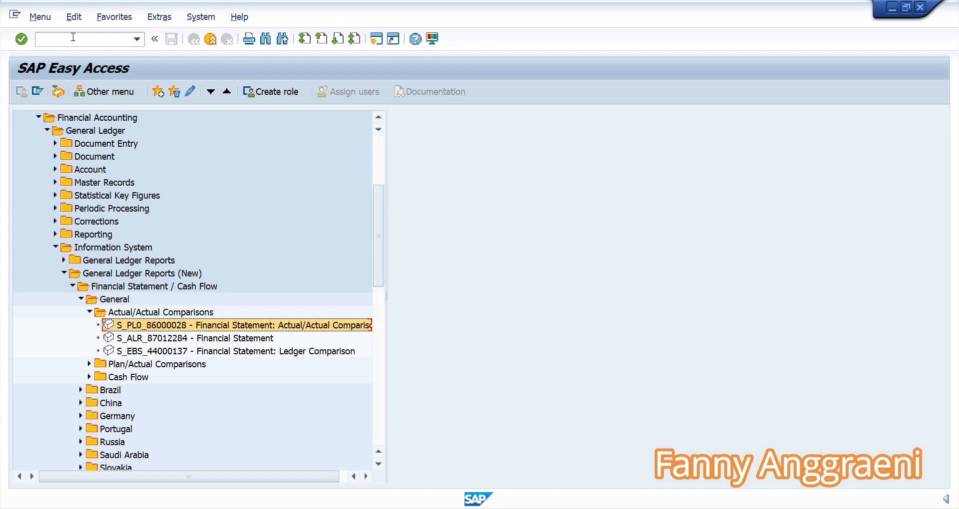